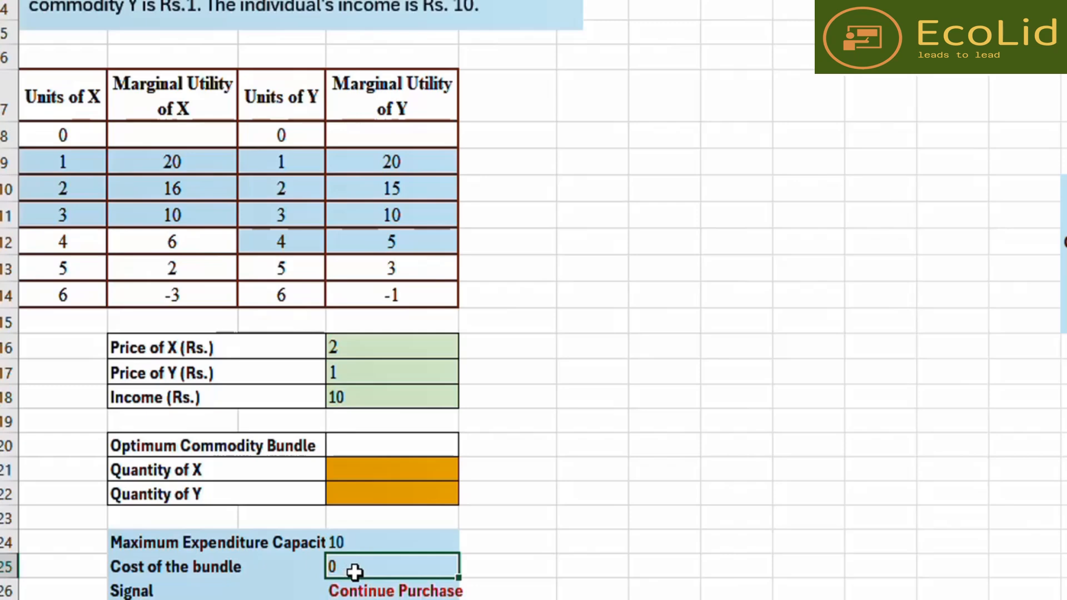
text(=)
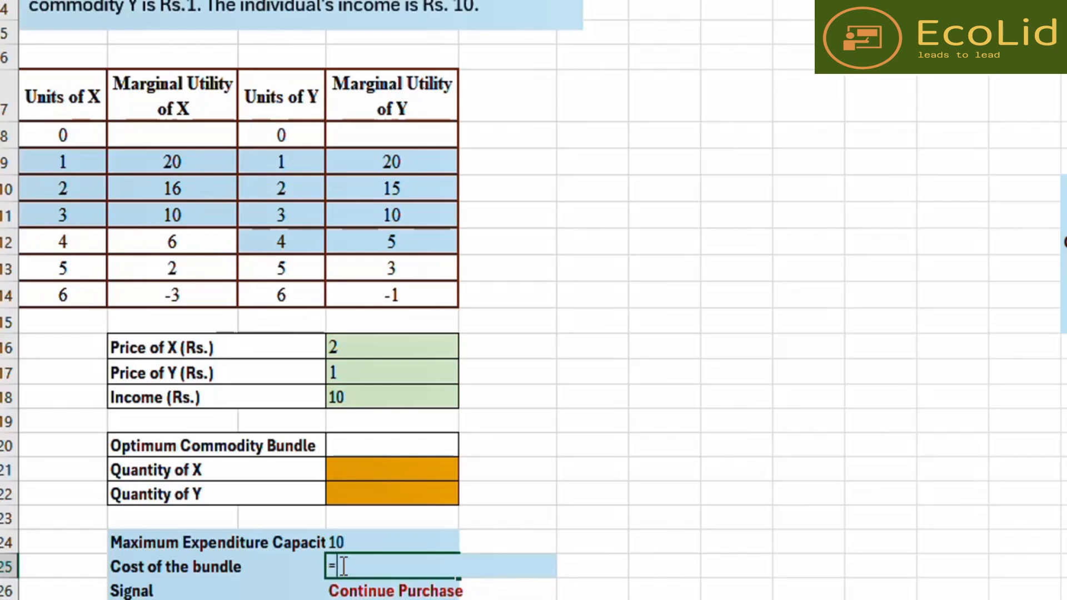
click(740, 253)
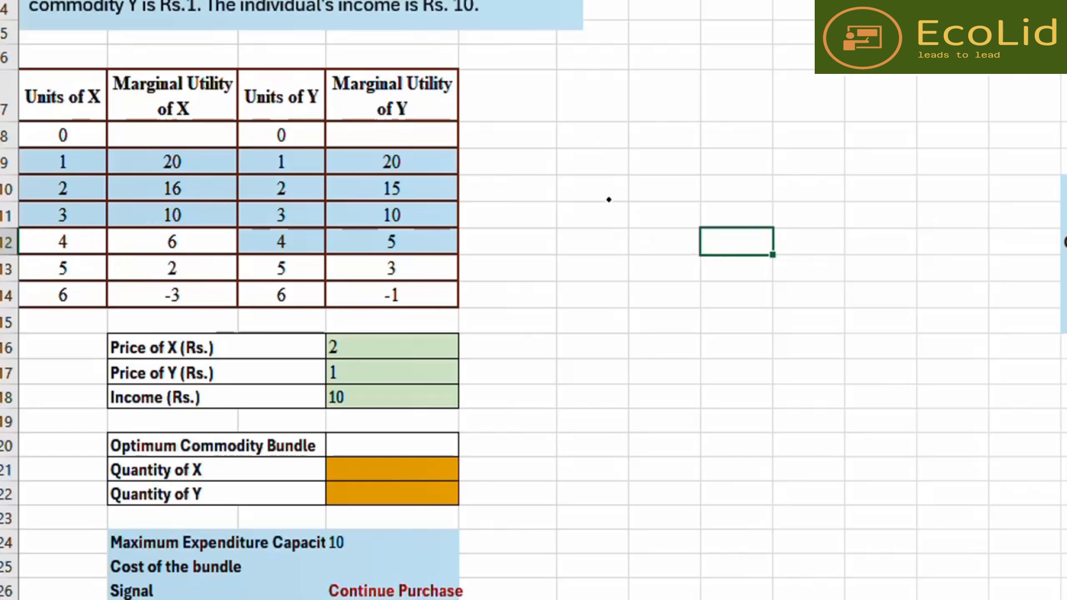
mouse_move(607, 200)
mouse_down()
mouse_move(615, 216)
mouse_move(642, 222)
mouse_move(670, 204)
mouse_move(704, 205)
mouse_move(718, 187)
mouse_move(725, 208)
mouse_move(744, 189)
mouse_move(767, 196)
mouse_move(798, 178)
mouse_move(803, 206)
mouse_move(789, 210)
mouse_up()
click(743, 192)
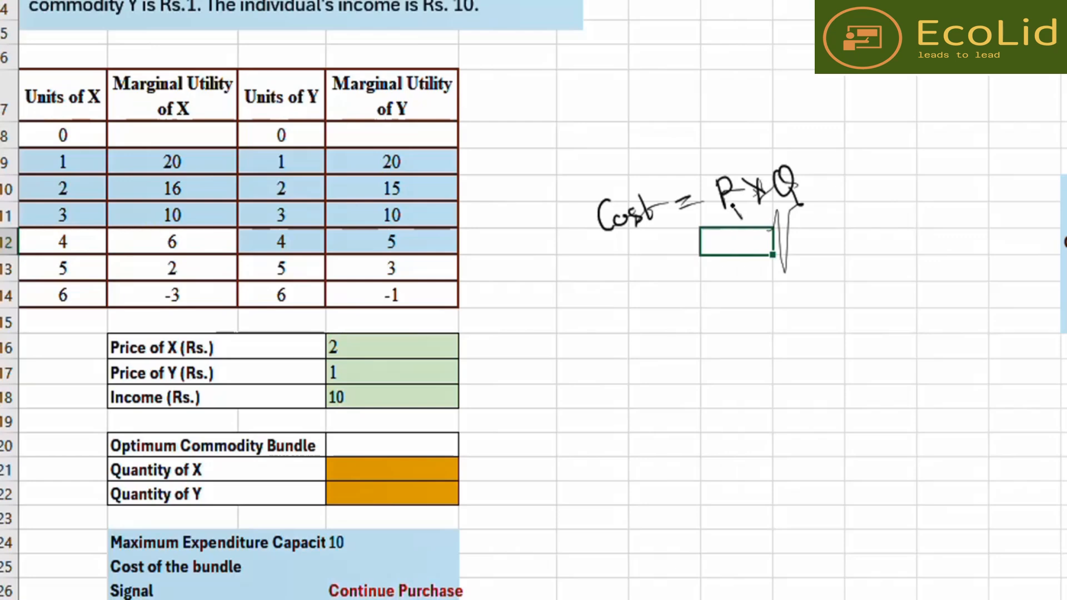
mouse_move(738, 222)
mouse_down()
mouse_move(821, 202)
mouse_move(813, 208)
mouse_up()
click(822, 159)
mouse_move(812, 168)
mouse_down()
mouse_move(852, 167)
mouse_move(853, 150)
mouse_move(874, 179)
mouse_up()
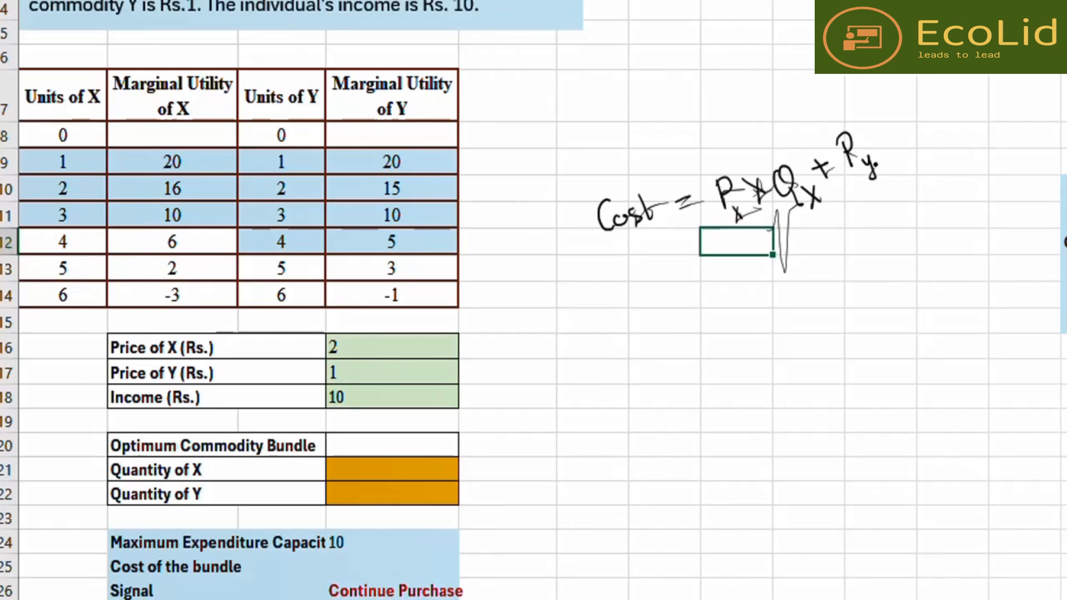
mouse_move(870, 138)
mouse_down()
mouse_move(880, 150)
mouse_move(872, 151)
mouse_move(909, 146)
mouse_move(916, 125)
mouse_move(908, 139)
mouse_move(923, 156)
mouse_move(934, 146)
mouse_move(936, 166)
mouse_up()
click(964, 122)
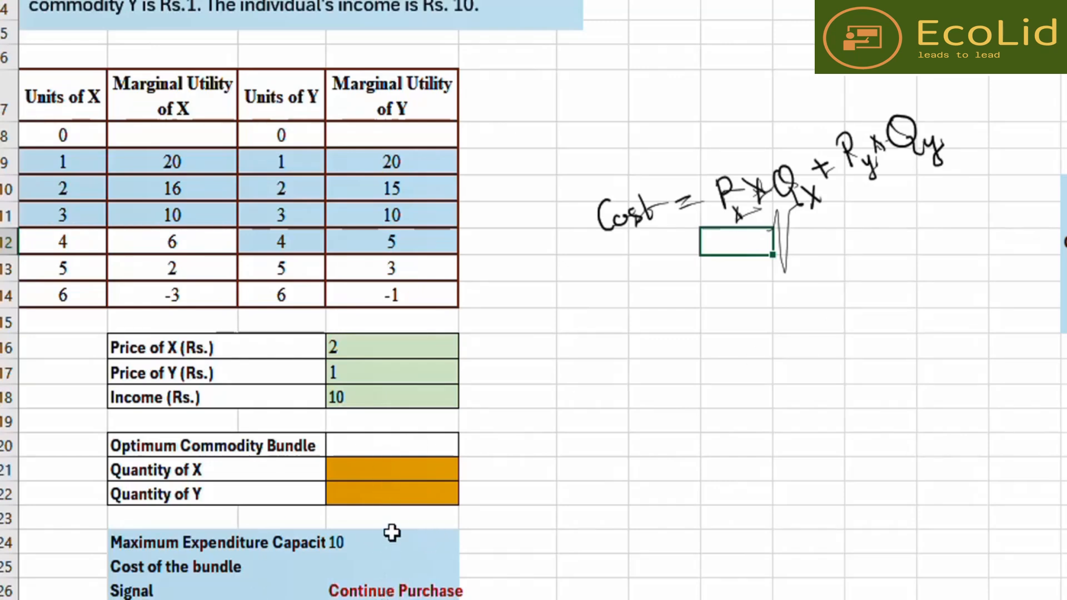
- Enter a formula in the Cost of the bundle cell multiplying each price by its quantity and summing: =(D16*D21)+(D17*D22)
click(362, 568)
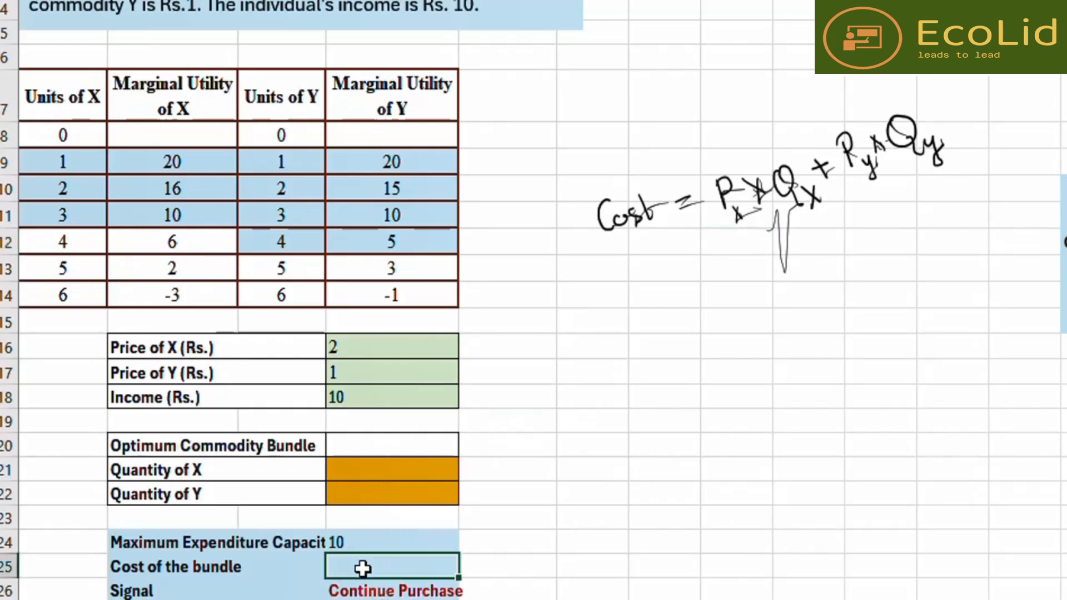
text(=()
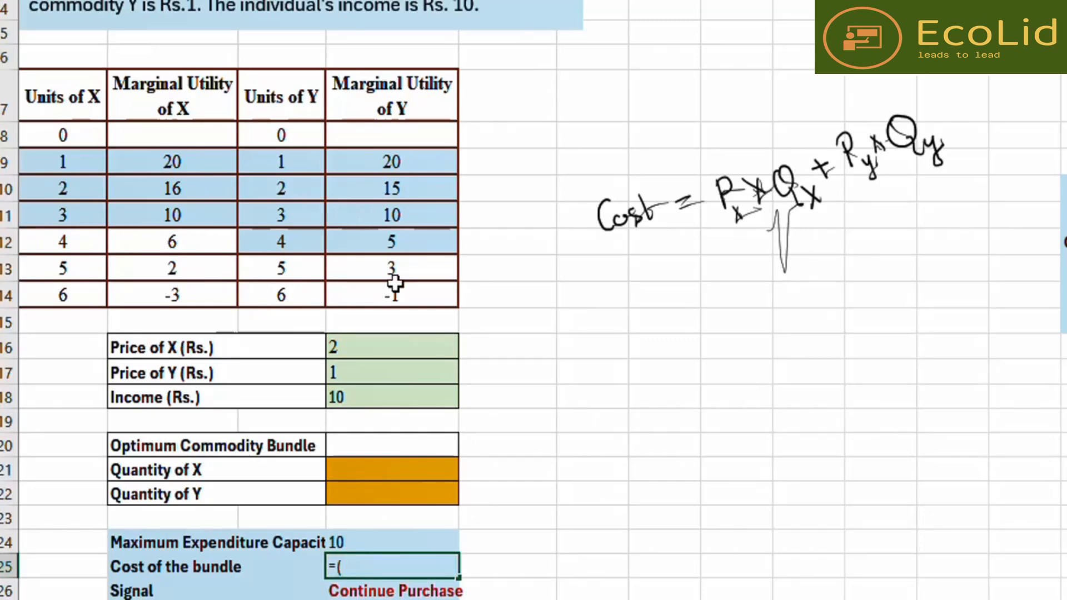
click(405, 343)
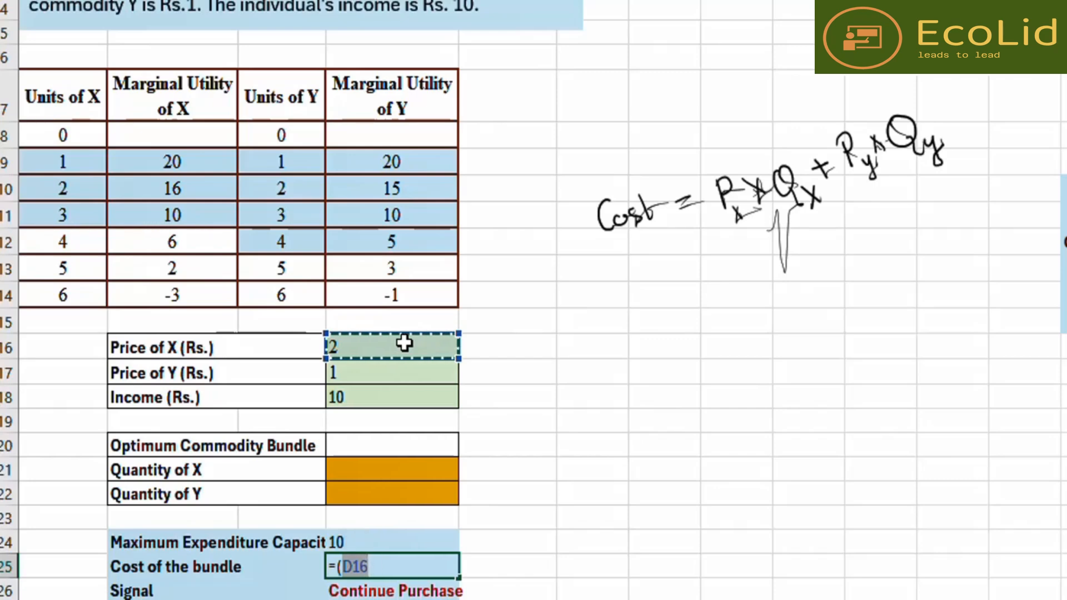
text(*)
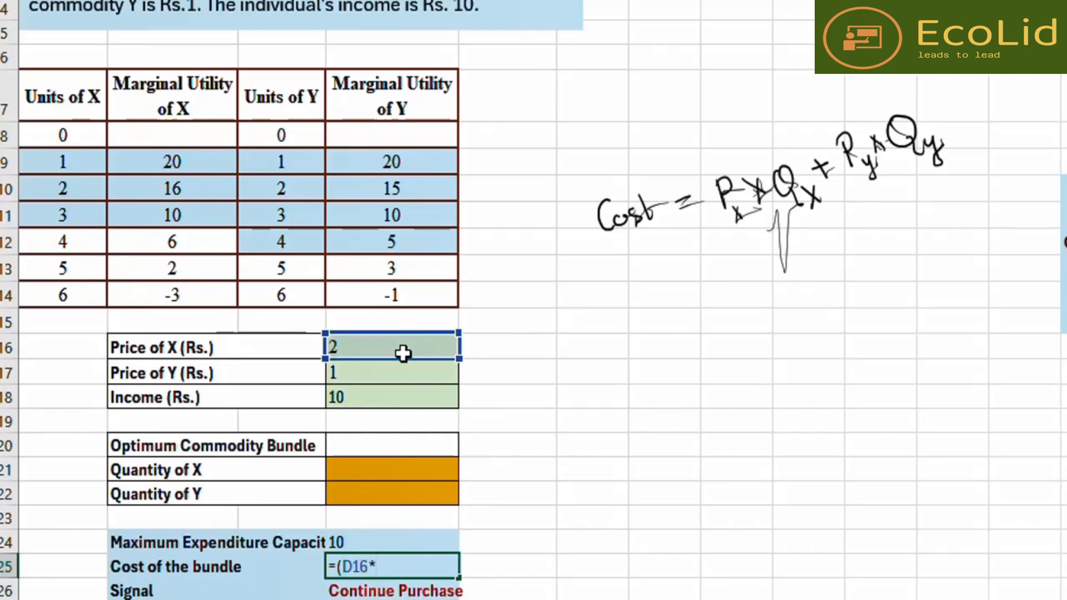
click(387, 468)
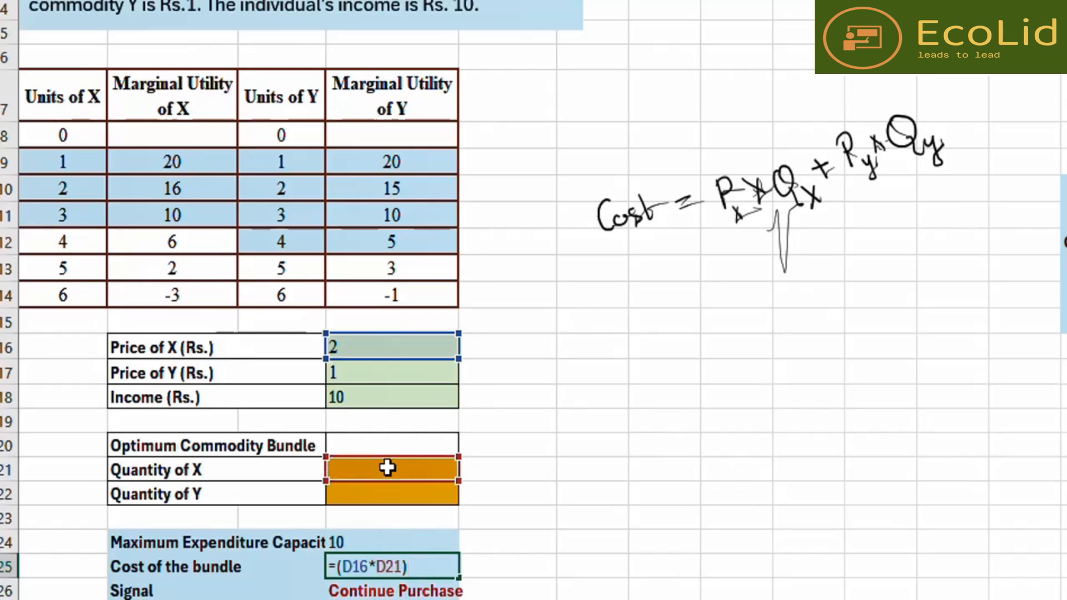
text(+()
click(371, 376)
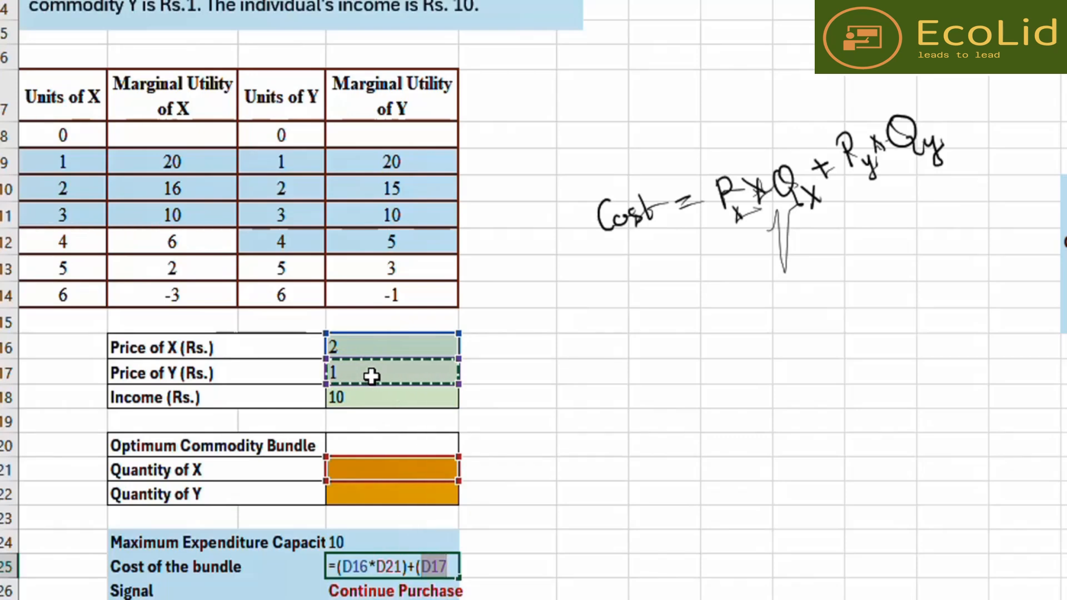
text(*)
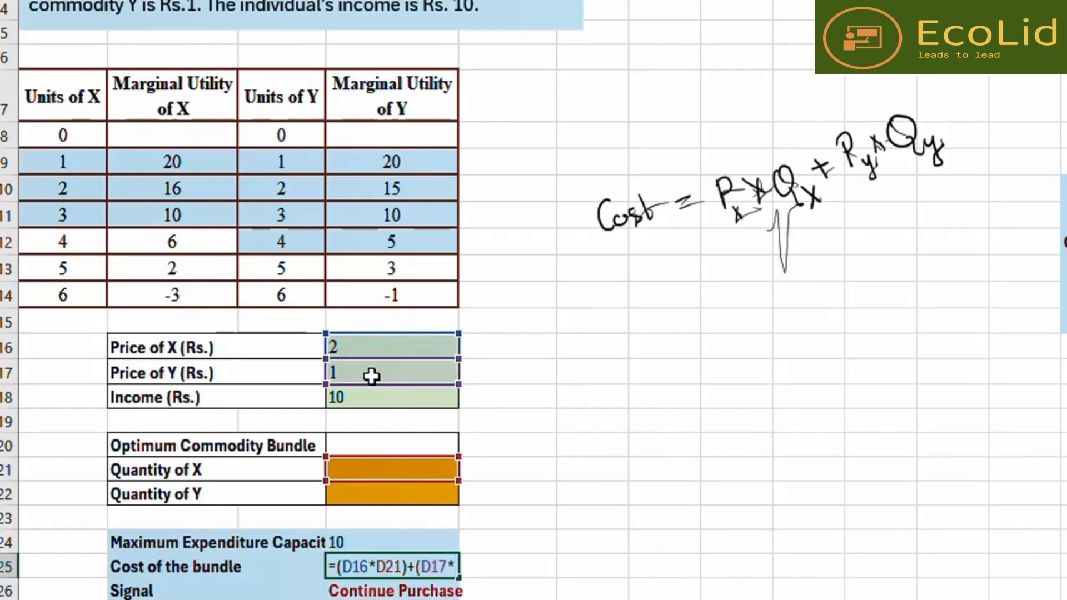
click(378, 494)
text())
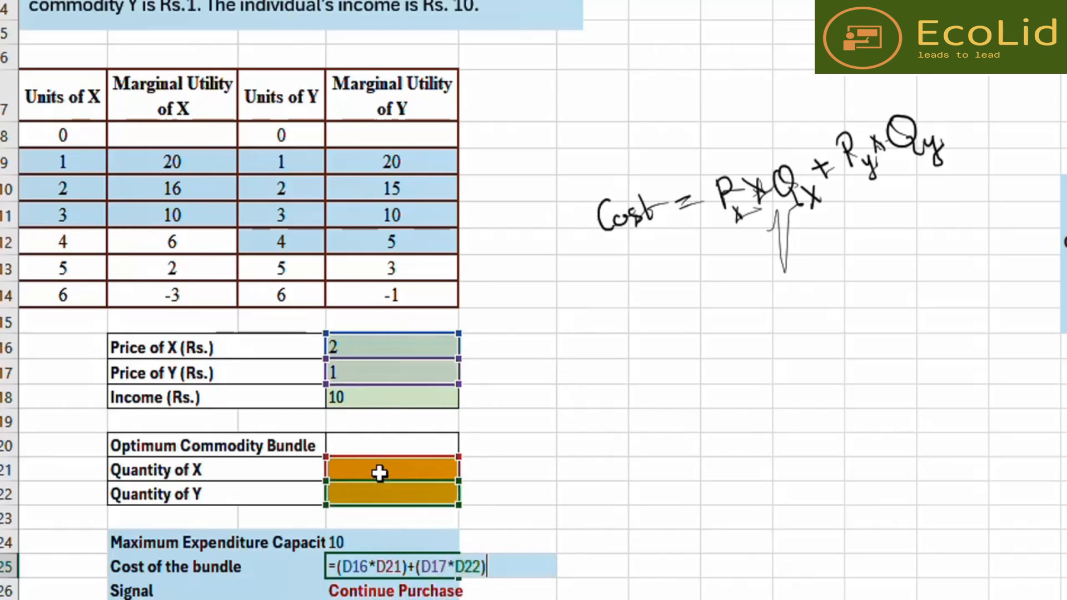
key(Return)
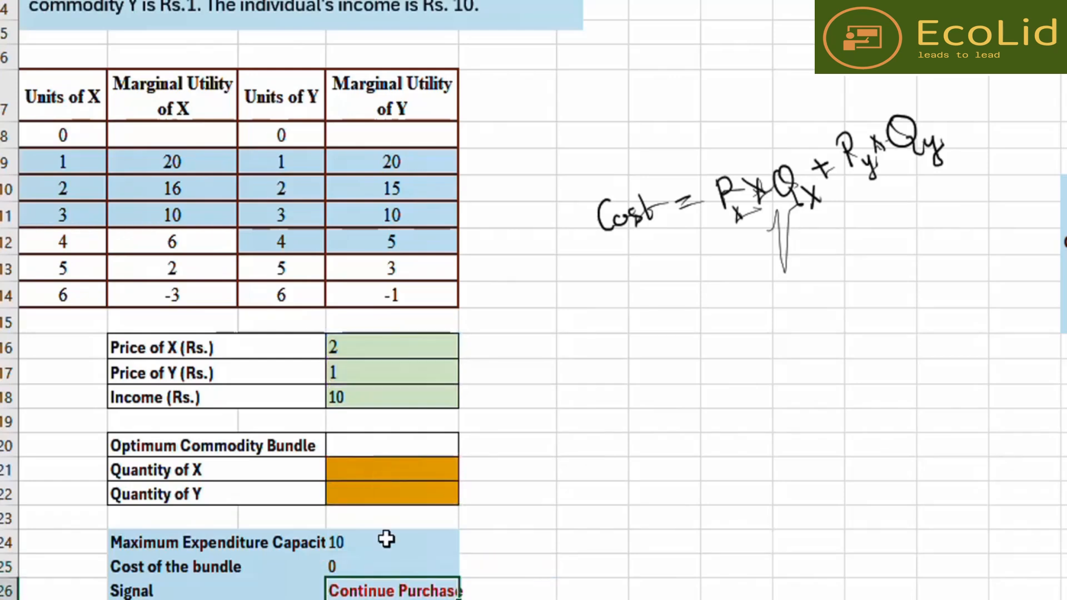
- Examine the Signal cell's nested IF formula comparing the bundle cost against the maximum expenditure capacity
click(356, 566)
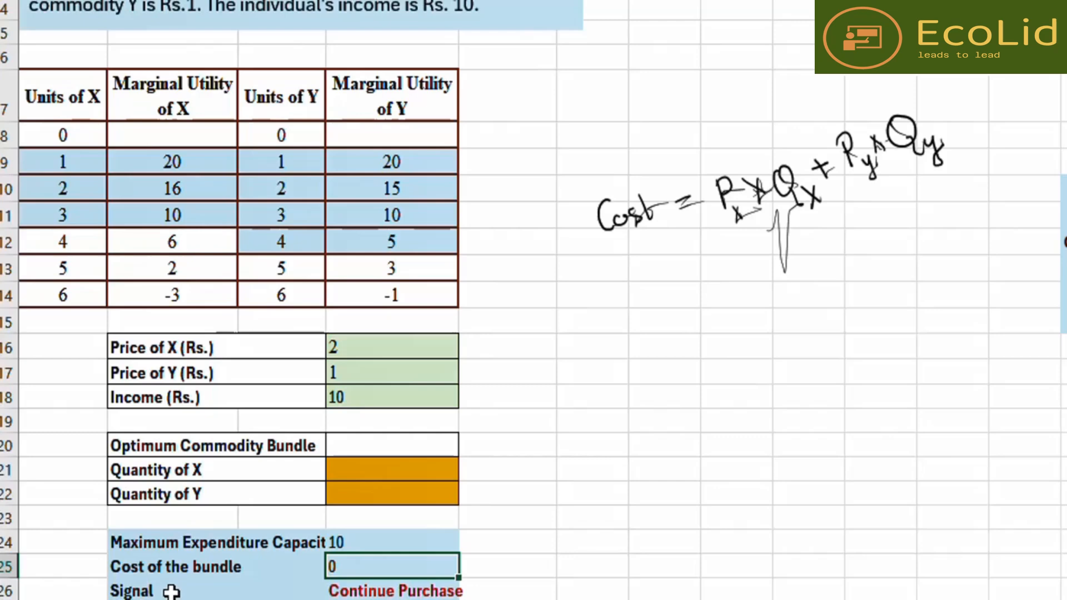
click(369, 592)
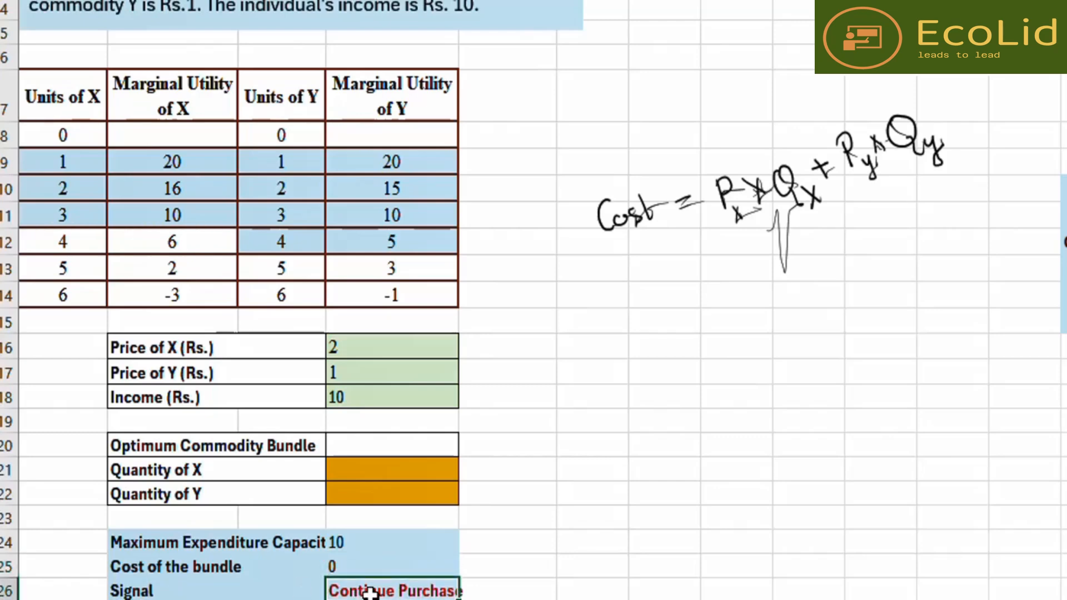
double_click(368, 592)
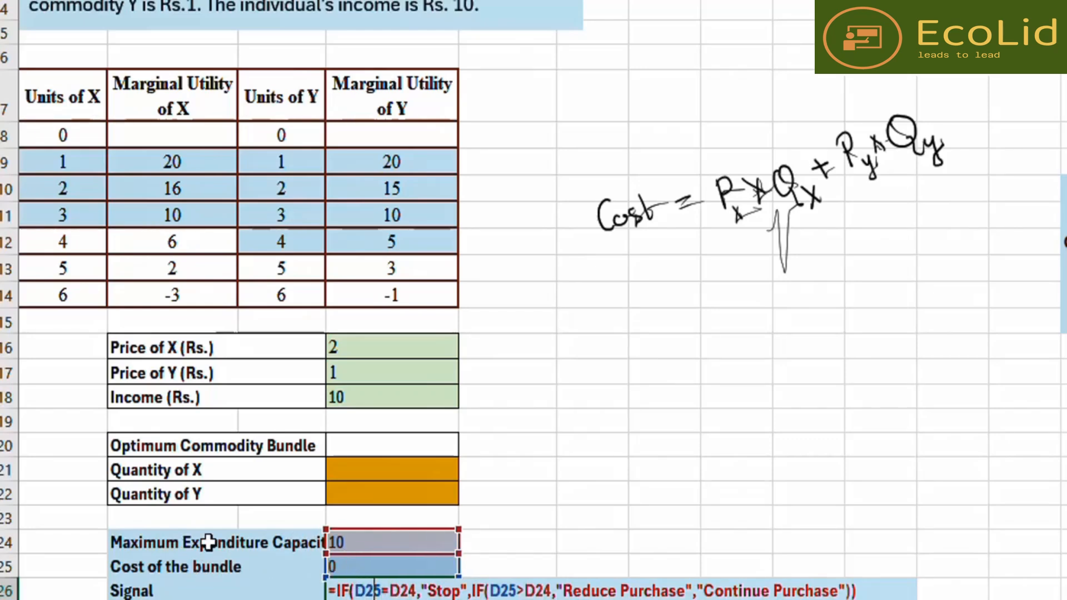
click(383, 544)
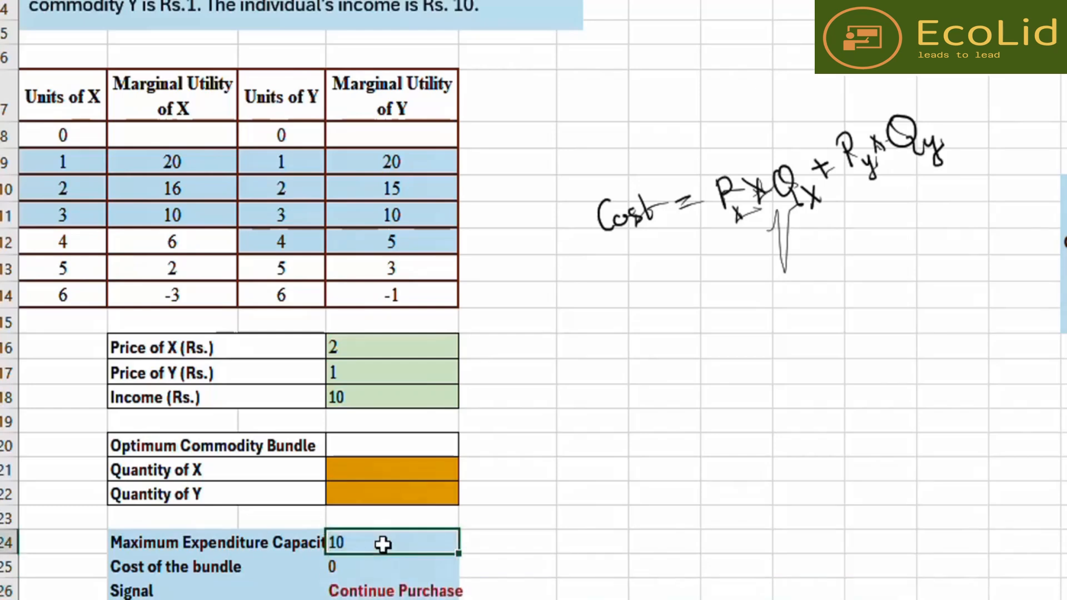
double_click(375, 590)
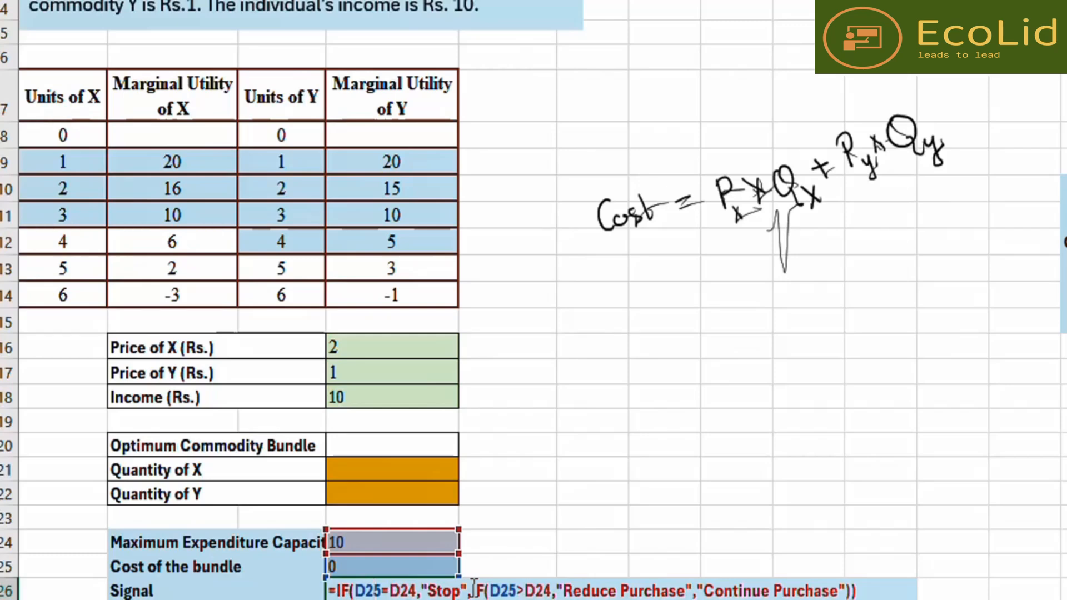
drag(472, 588, 552, 588)
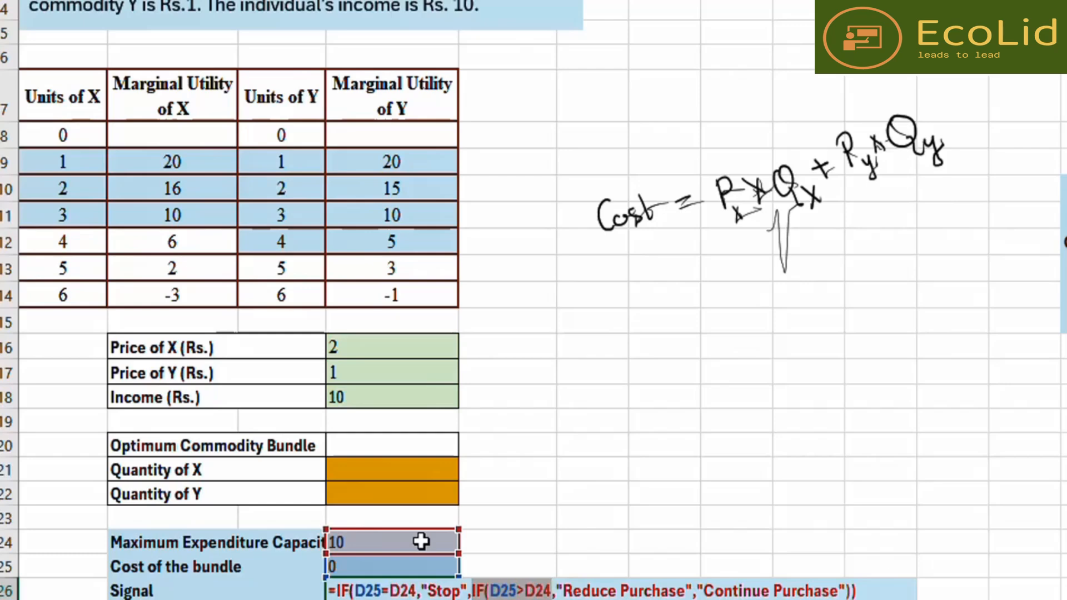
drag(704, 589, 839, 588)
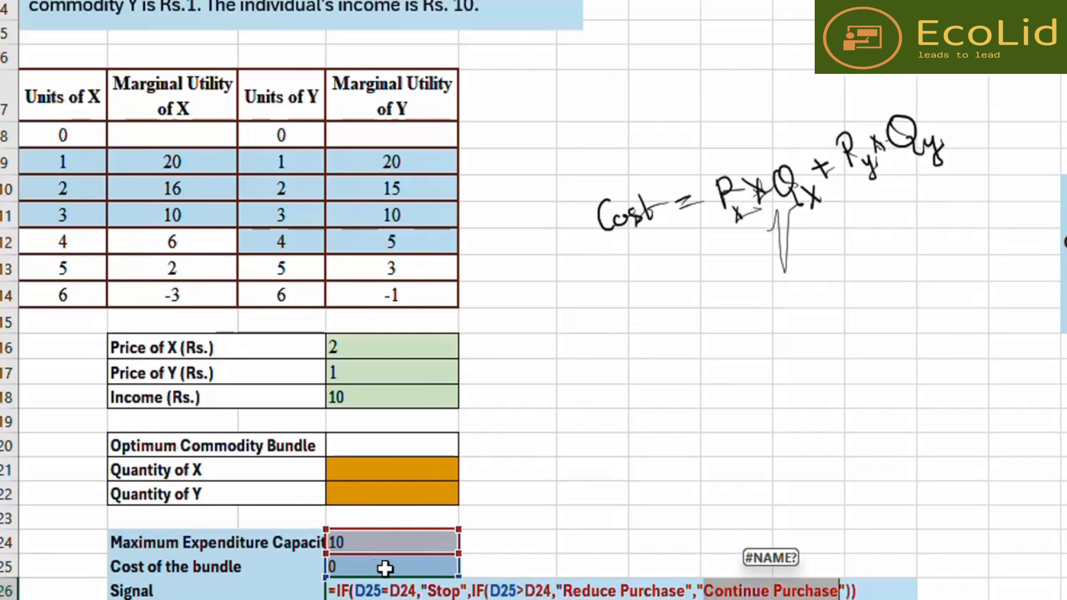
drag(491, 588, 521, 585)
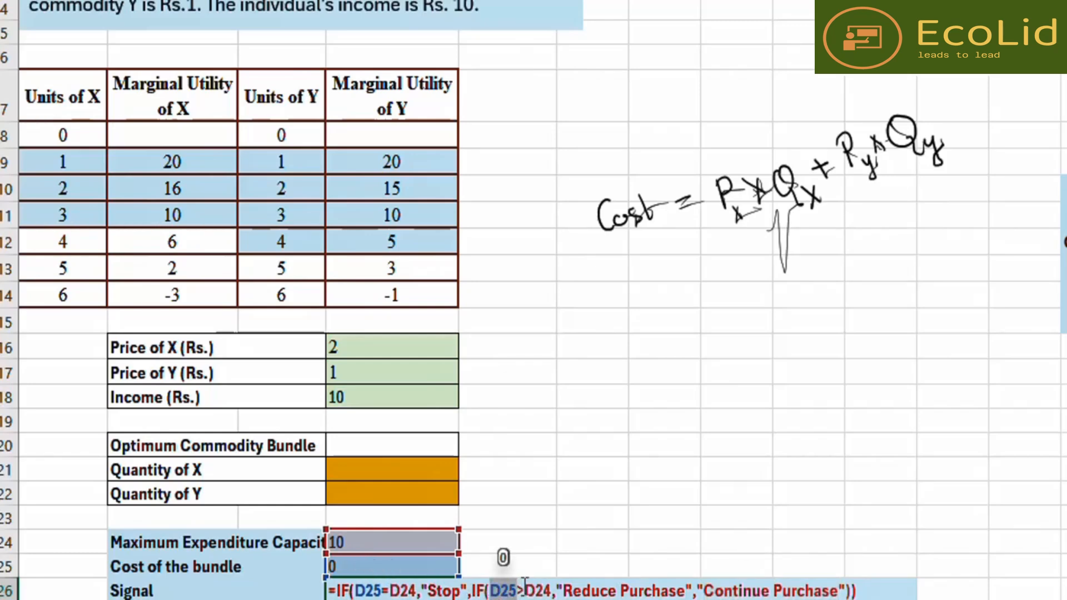
drag(524, 589, 551, 589)
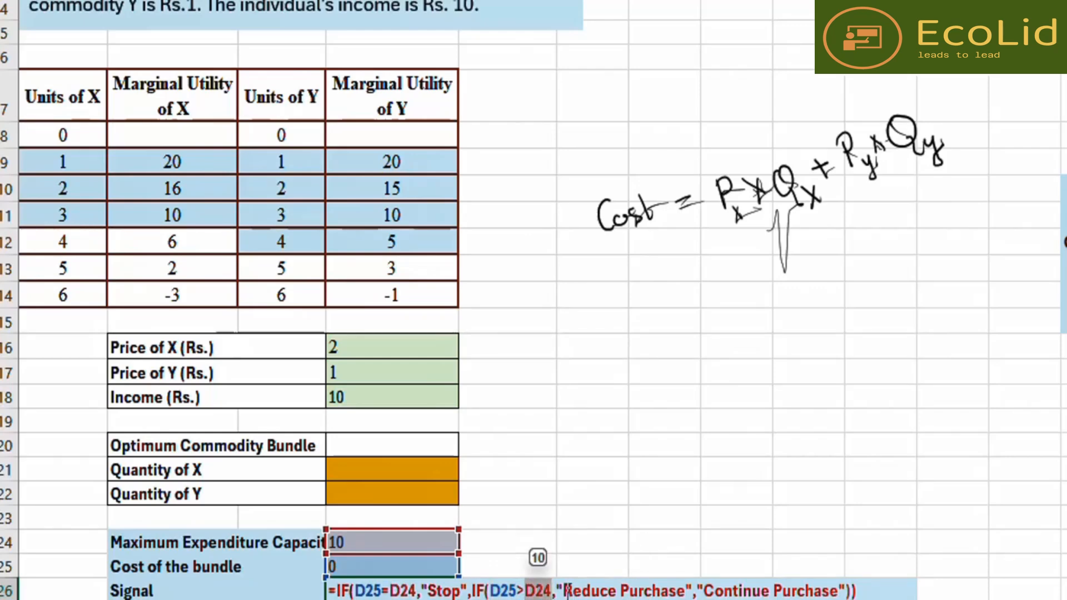
drag(563, 589, 686, 590)
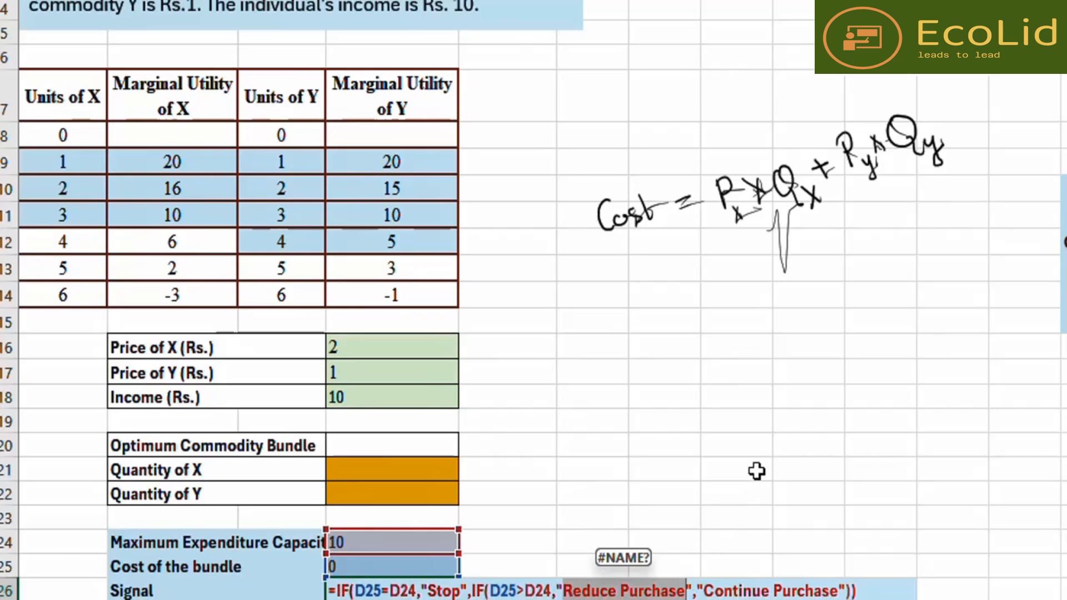
key(Return)
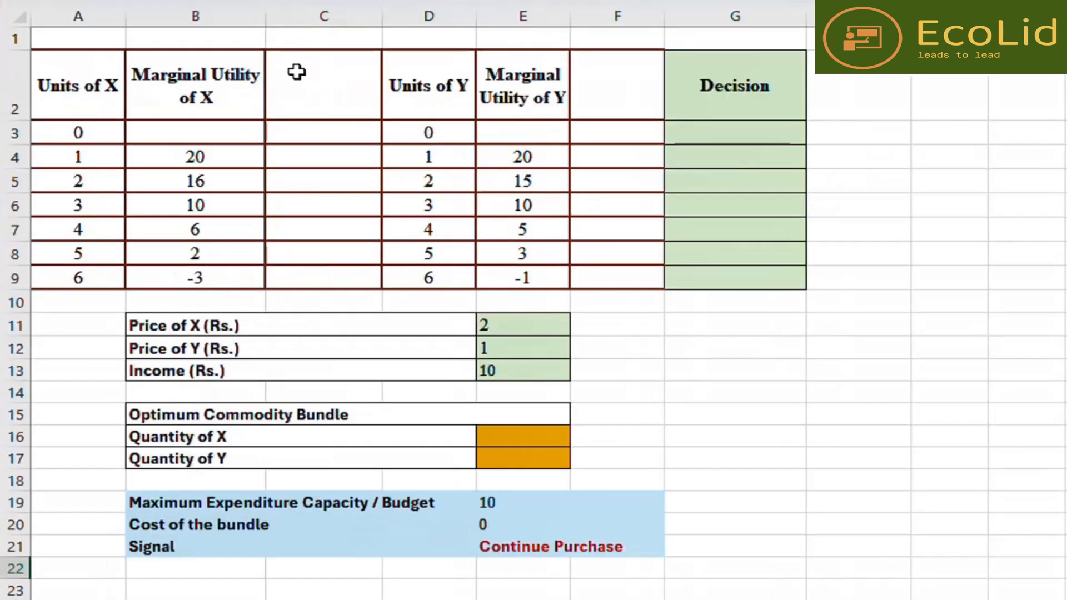
- Label the blank column after Marginal Utility of X with the header MUx / Px
click(299, 72)
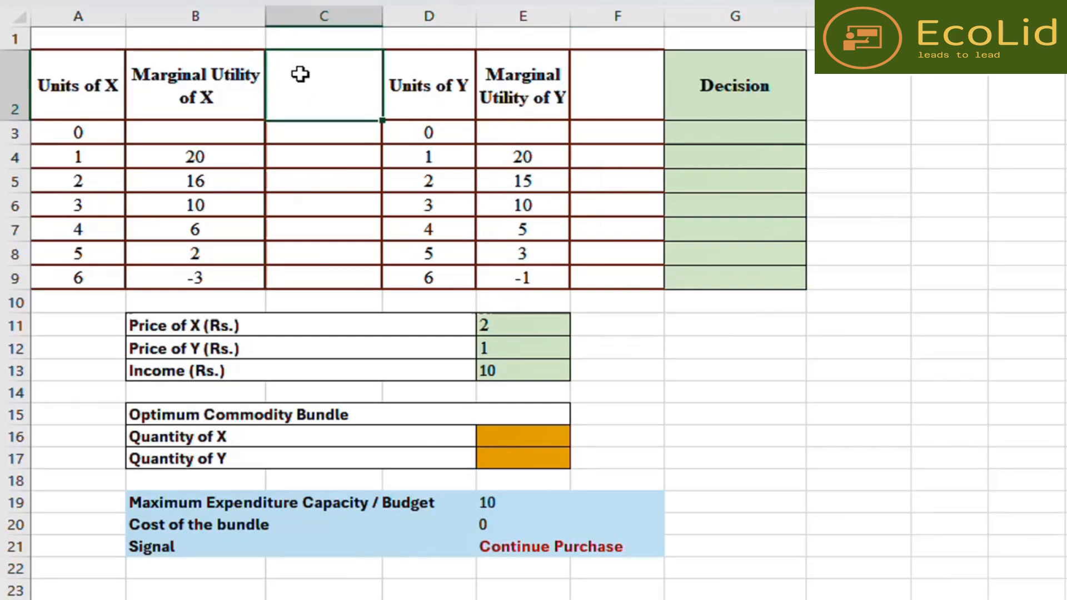
text(MU)
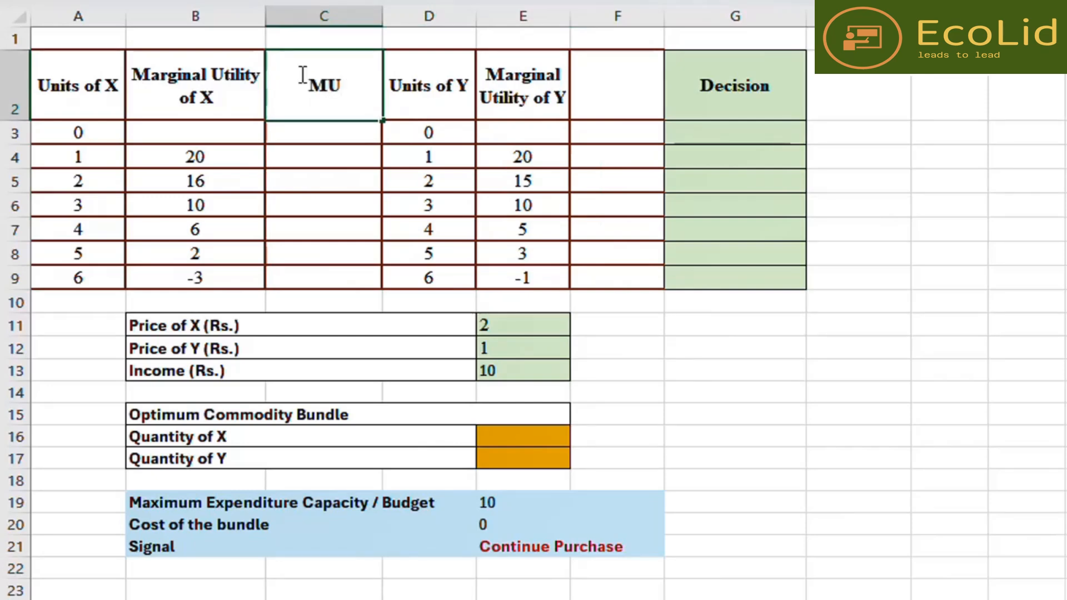
text(X / Px)
drag(330, 86, 315, 89)
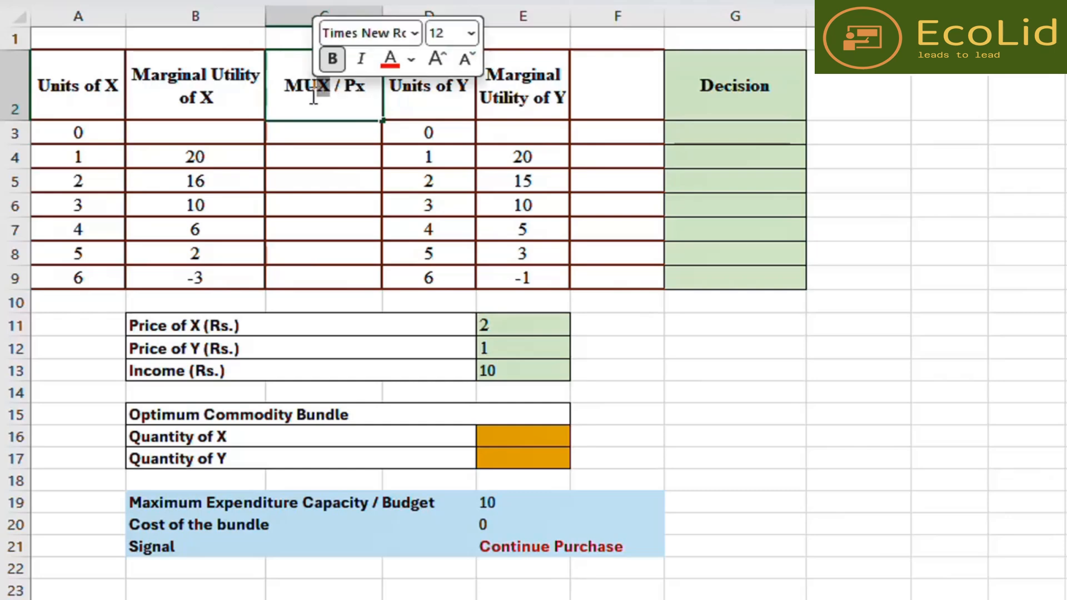
text(x)
- Label the blank column after Marginal Utility of Y with the header Muy / Py
click(615, 90)
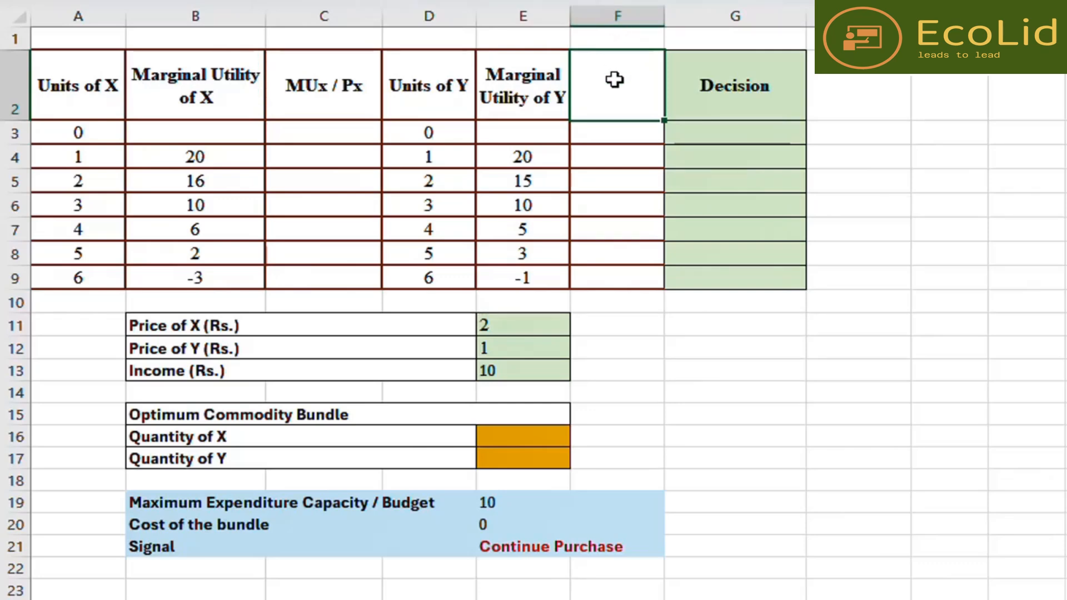
text(MUy / Py)
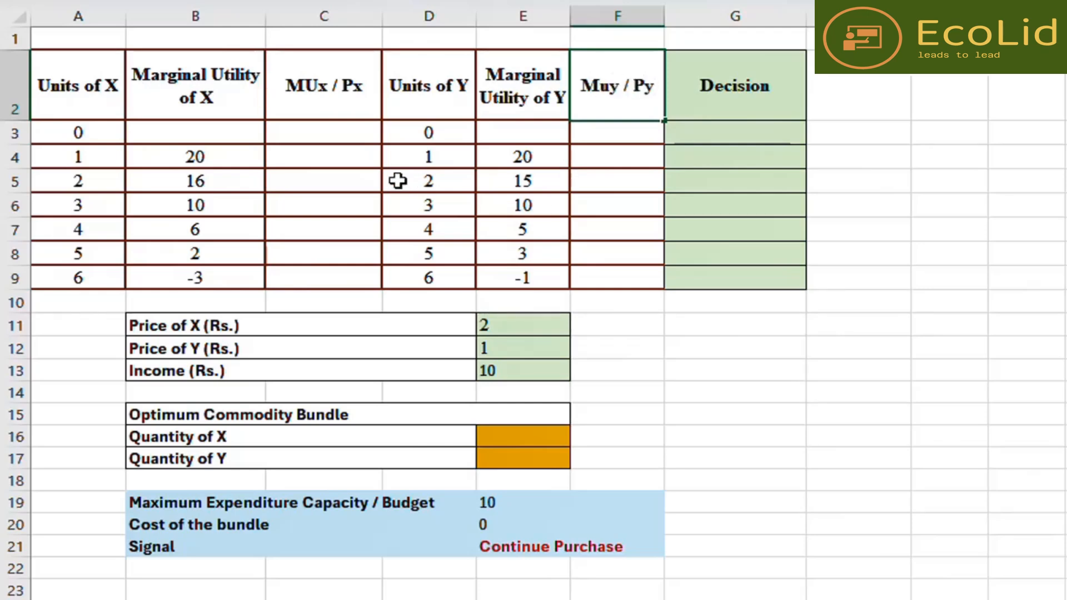
- Fill the zero-units row across the Units and utility columns with a light green colour
click(339, 137)
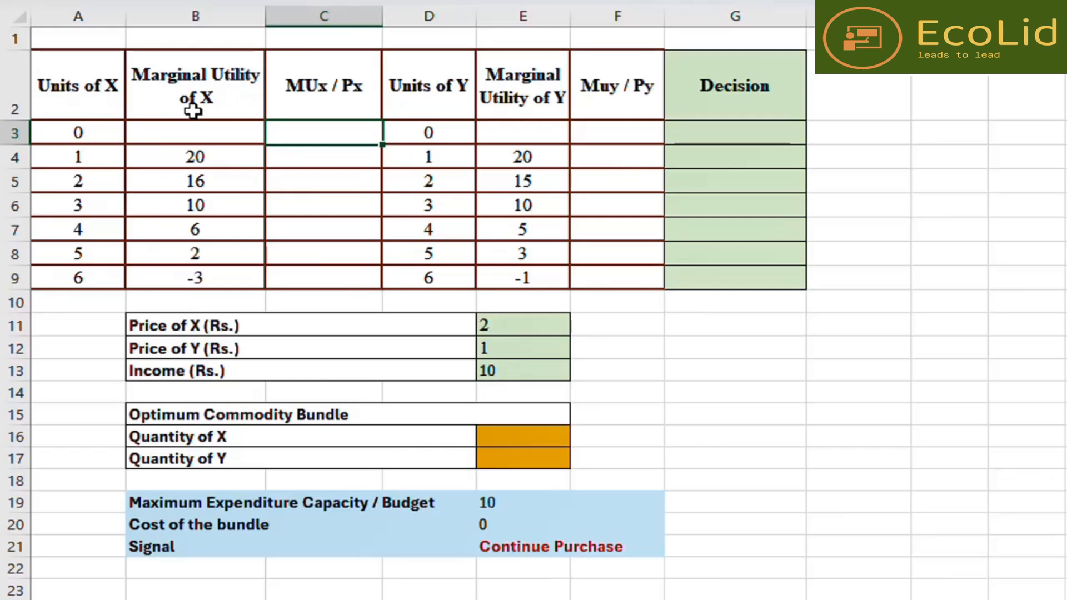
click(10, 132)
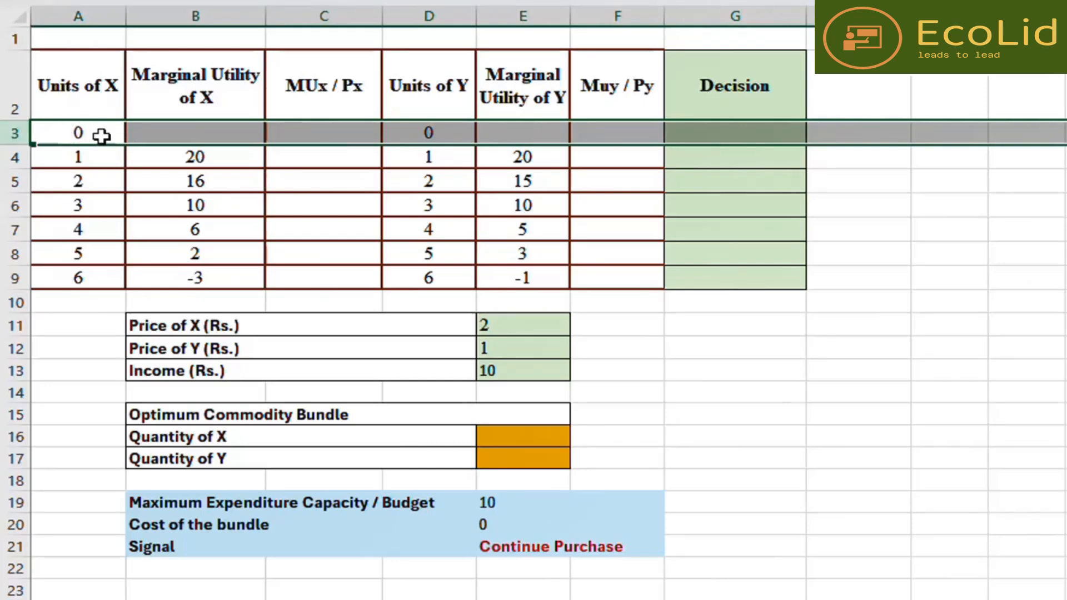
click(629, 331)
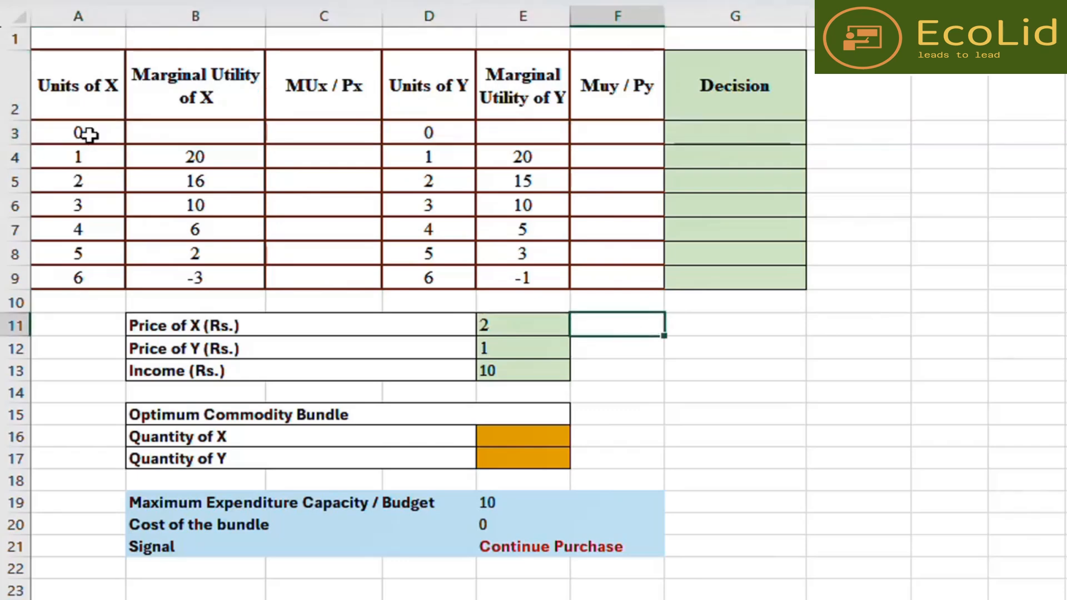
drag(83, 132, 607, 125)
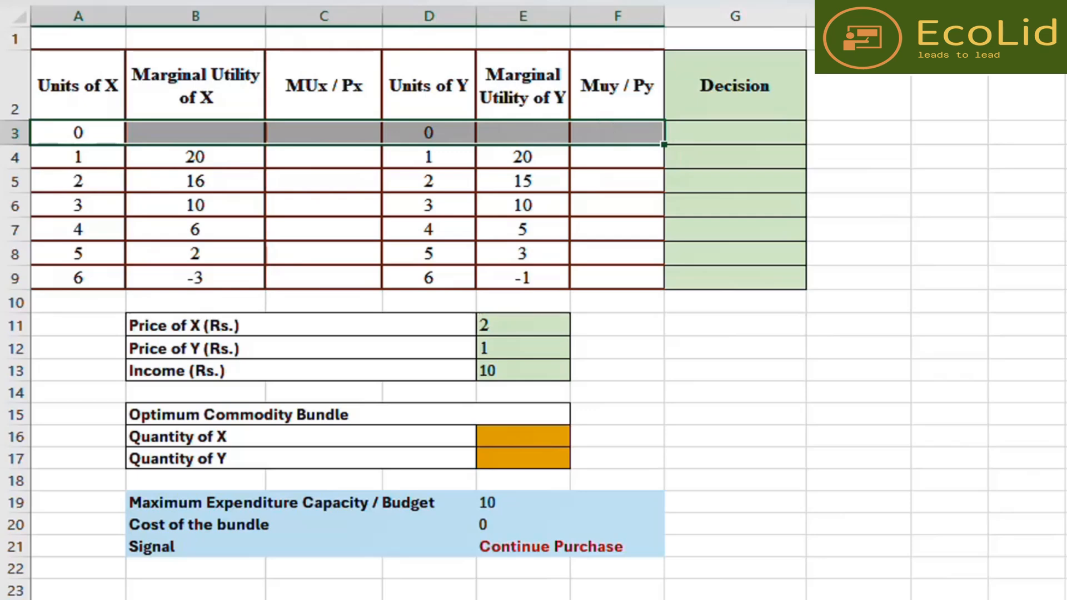
click(428, 0)
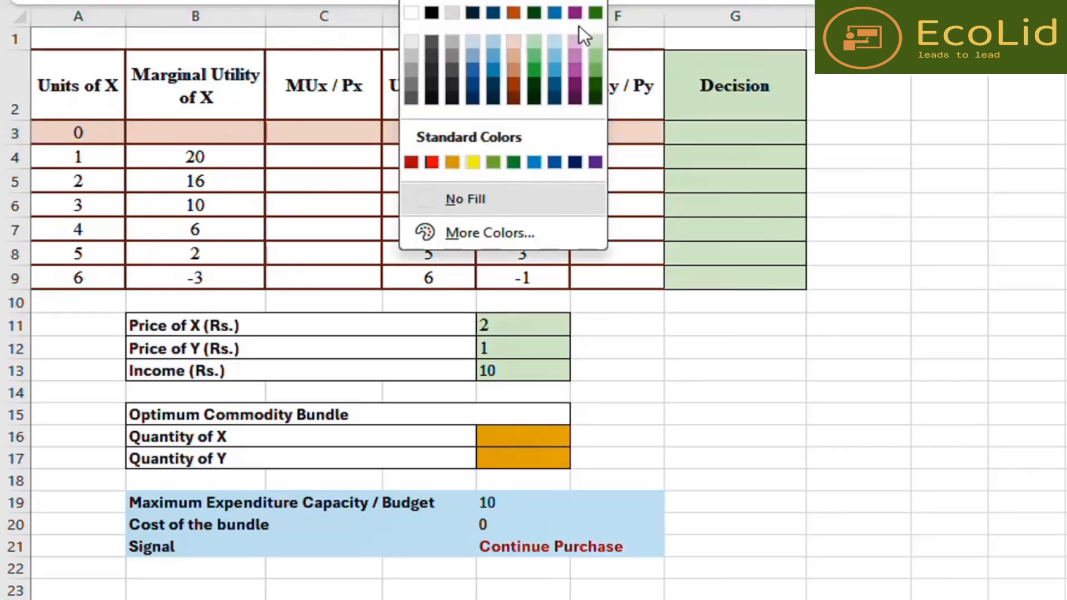
click(594, 43)
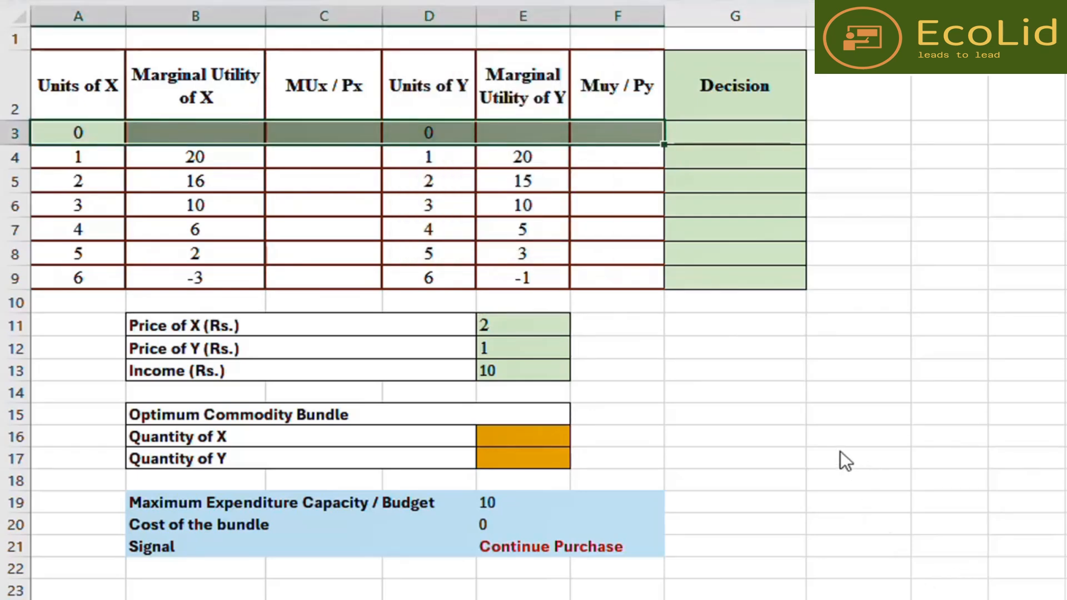
mouse_move(35, 136)
mouse_down()
mouse_move(25, 140)
mouse_move(420, 120)
mouse_move(628, 135)
mouse_up()
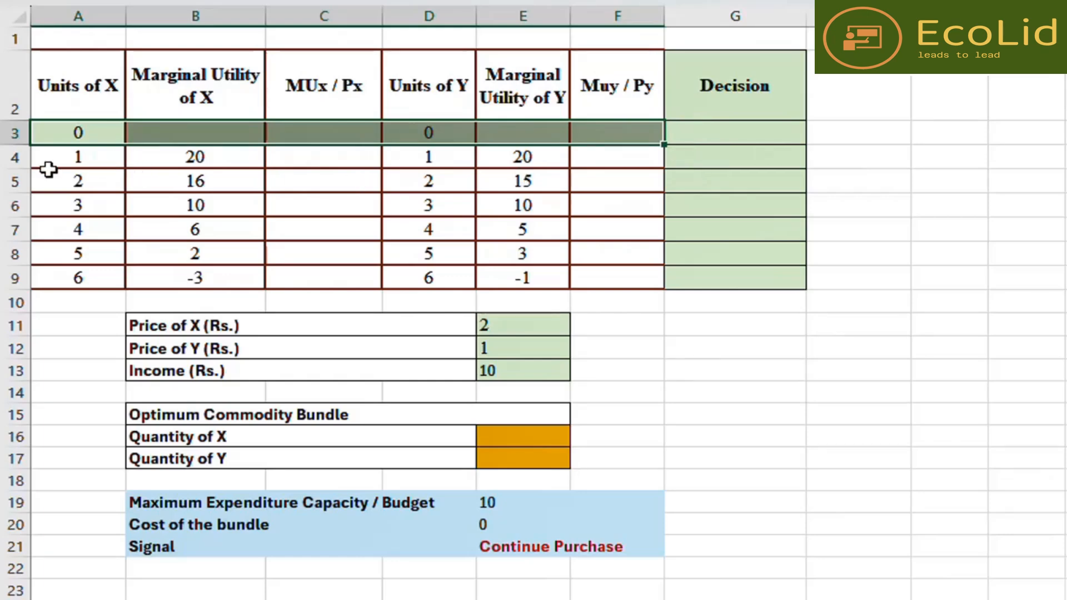
- Enter =B4/$E$11 in the first MUx / Px cell and fill it down through the 6-unit row
click(35, 156)
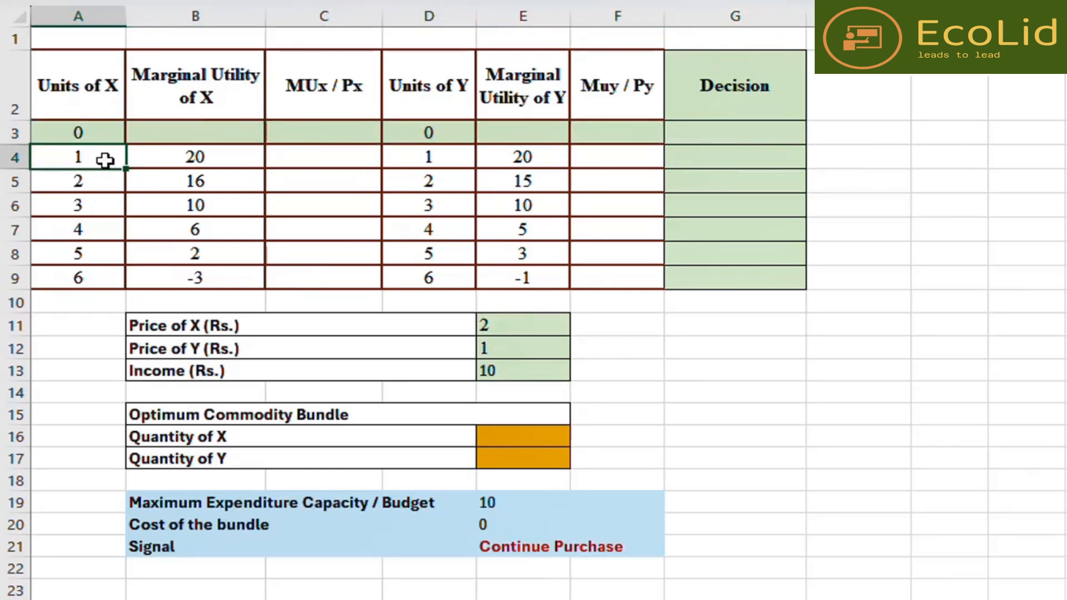
click(436, 157)
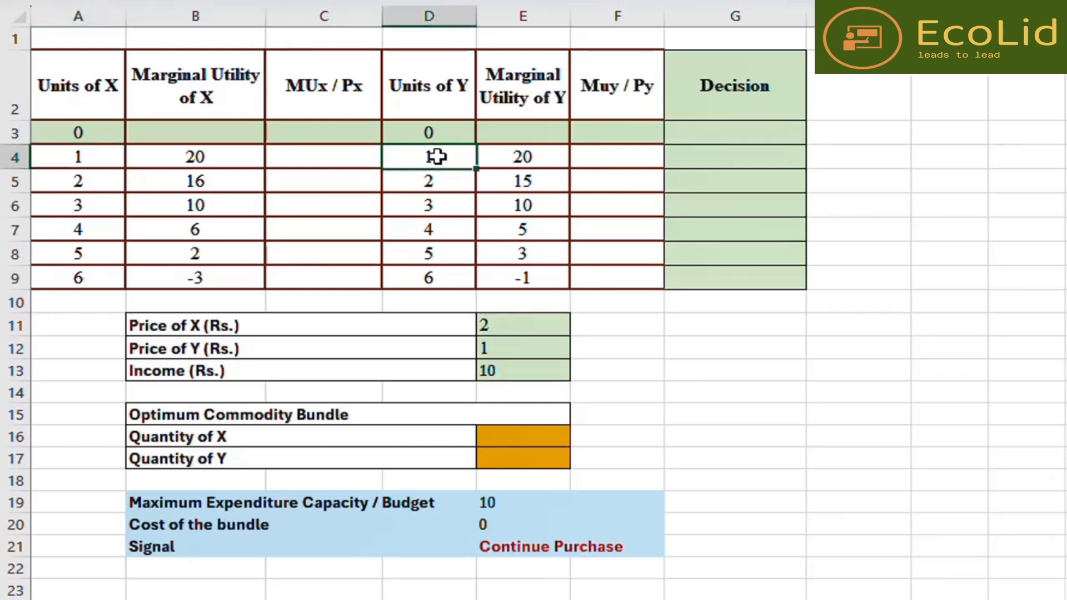
click(309, 157)
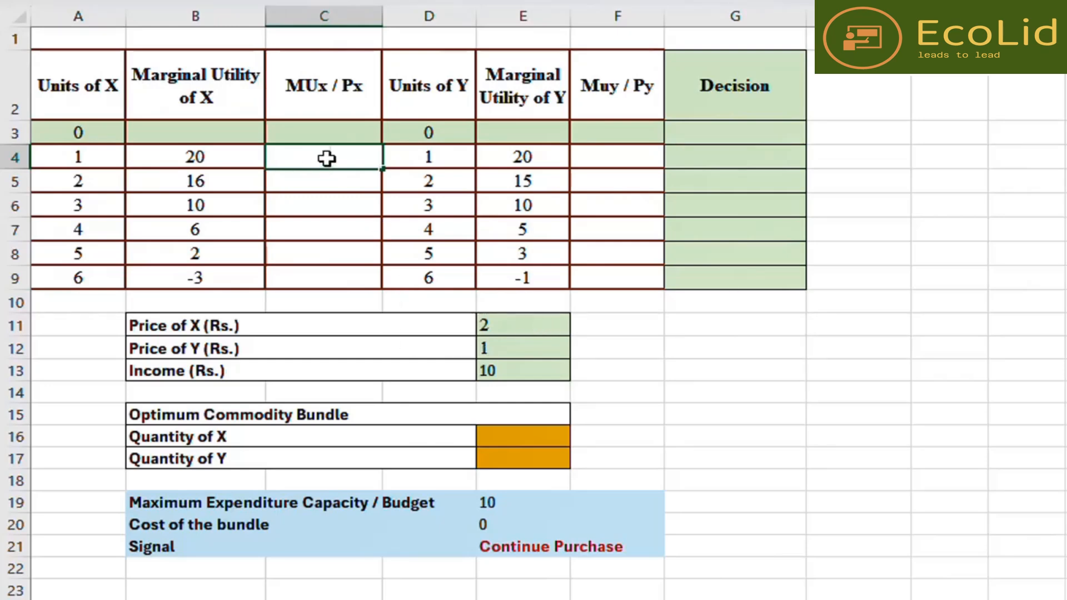
text(=)
click(227, 163)
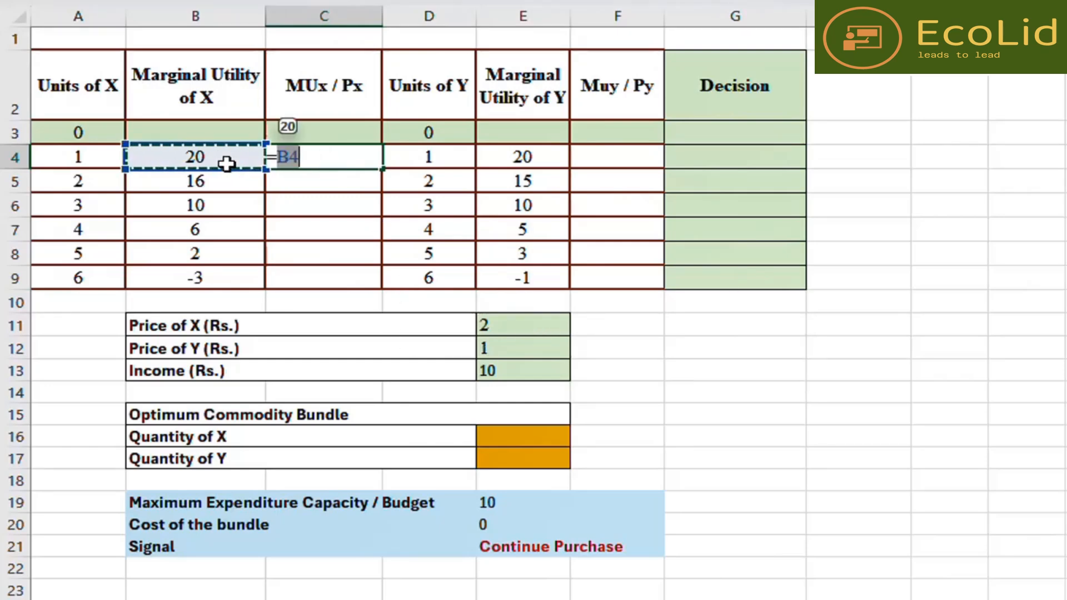
text(/)
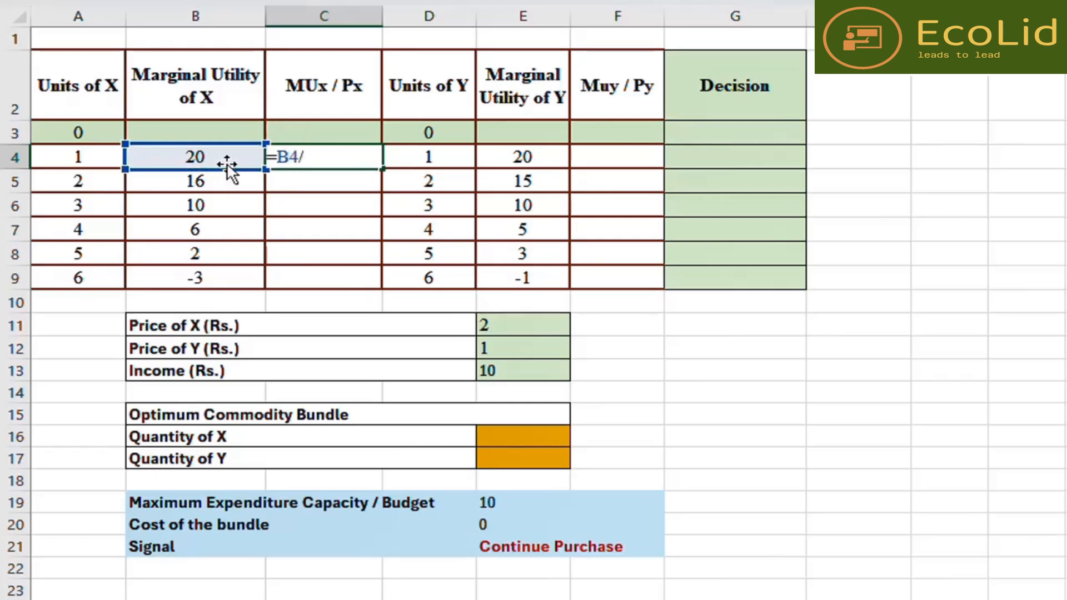
click(525, 321)
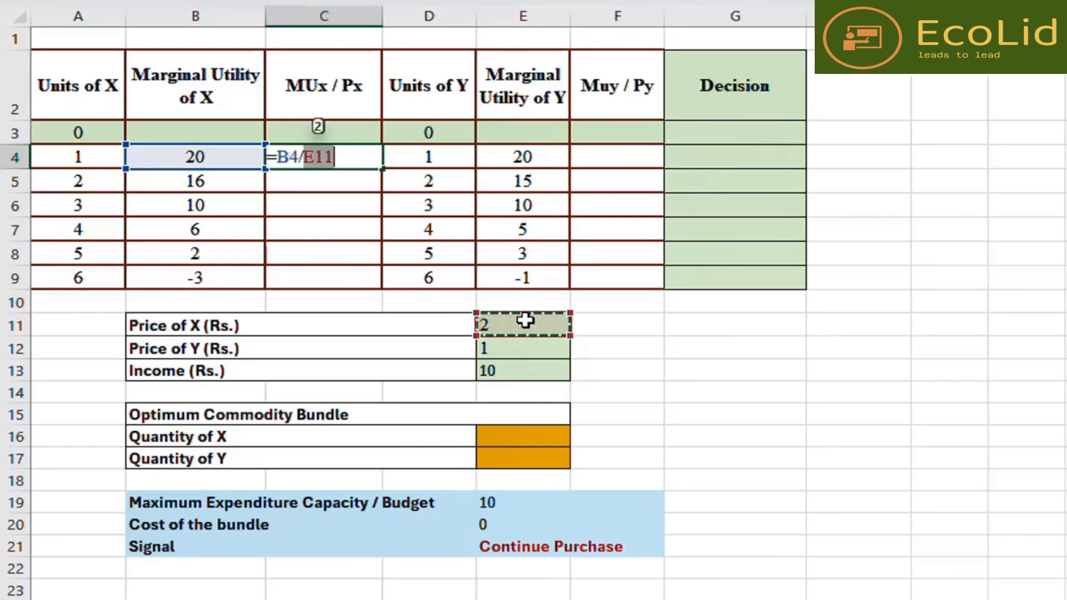
key(Return)
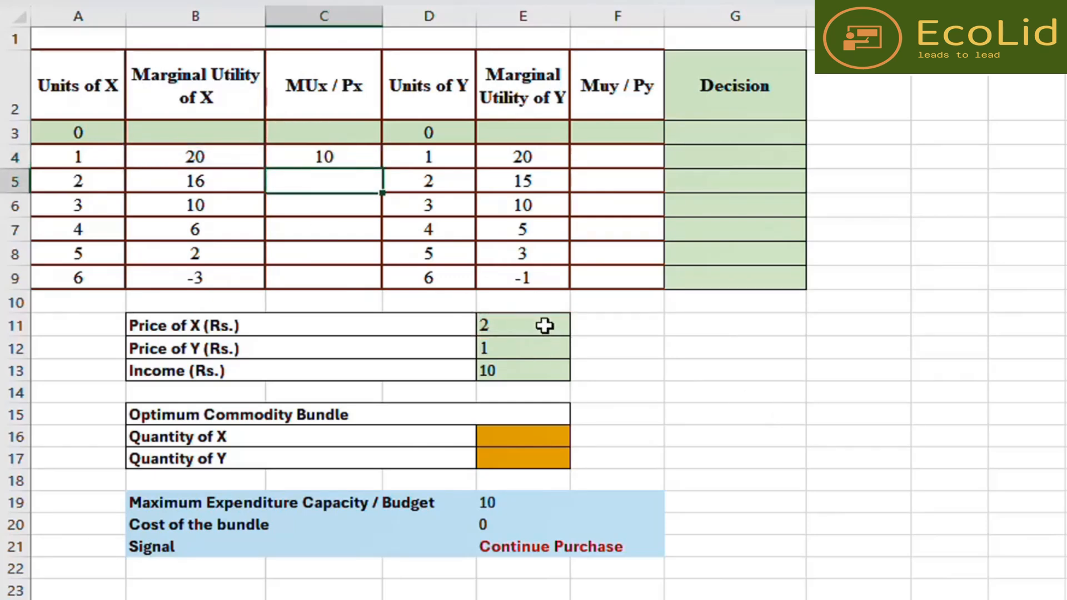
click(544, 325)
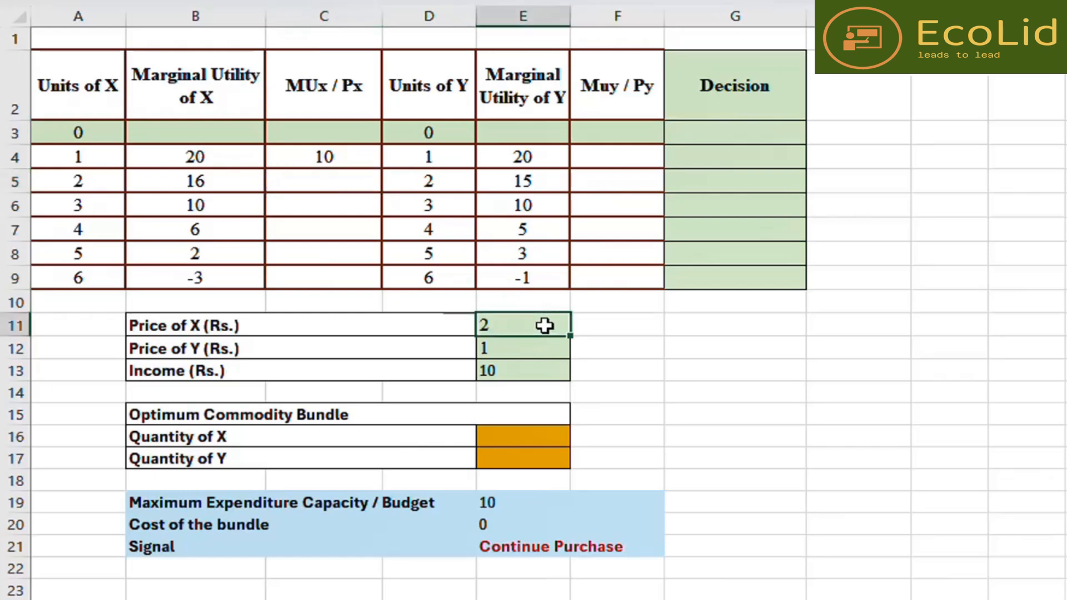
double_click(337, 155)
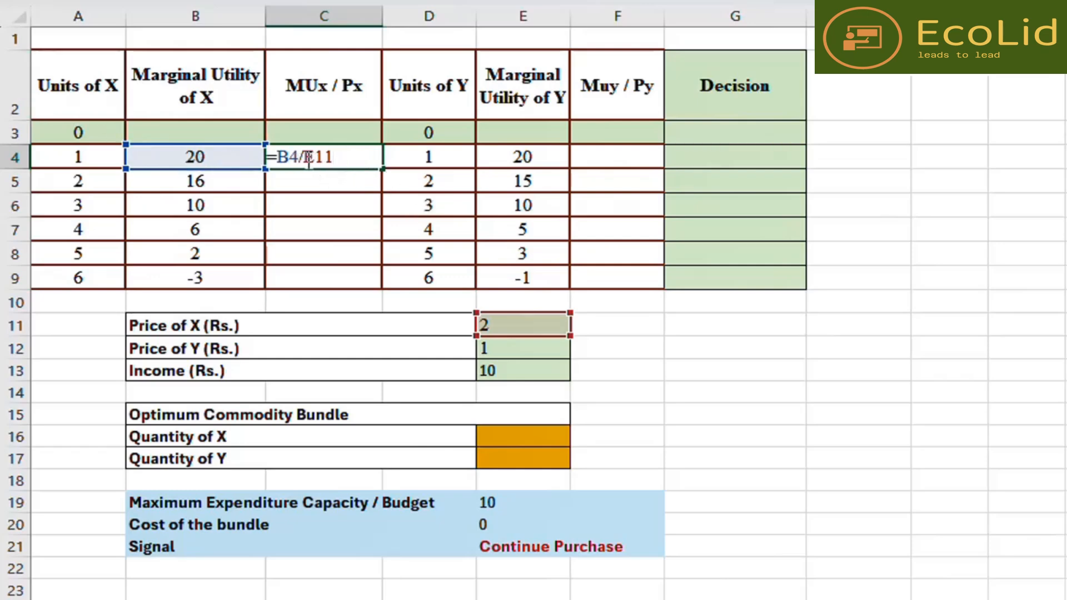
click(308, 158)
text($)
key(Right)
text($)
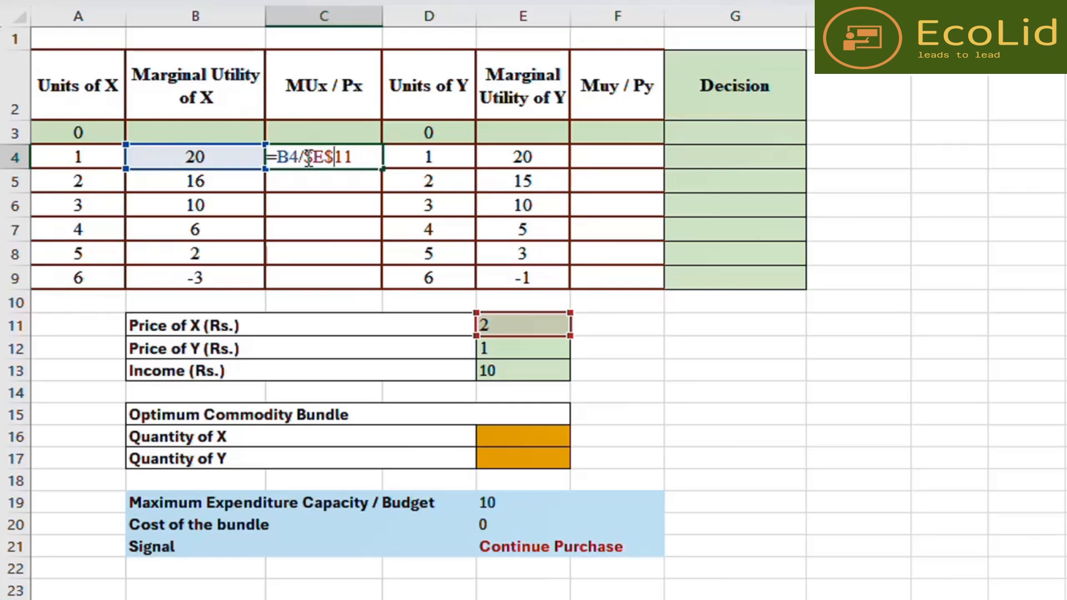
key(Return)
click(325, 158)
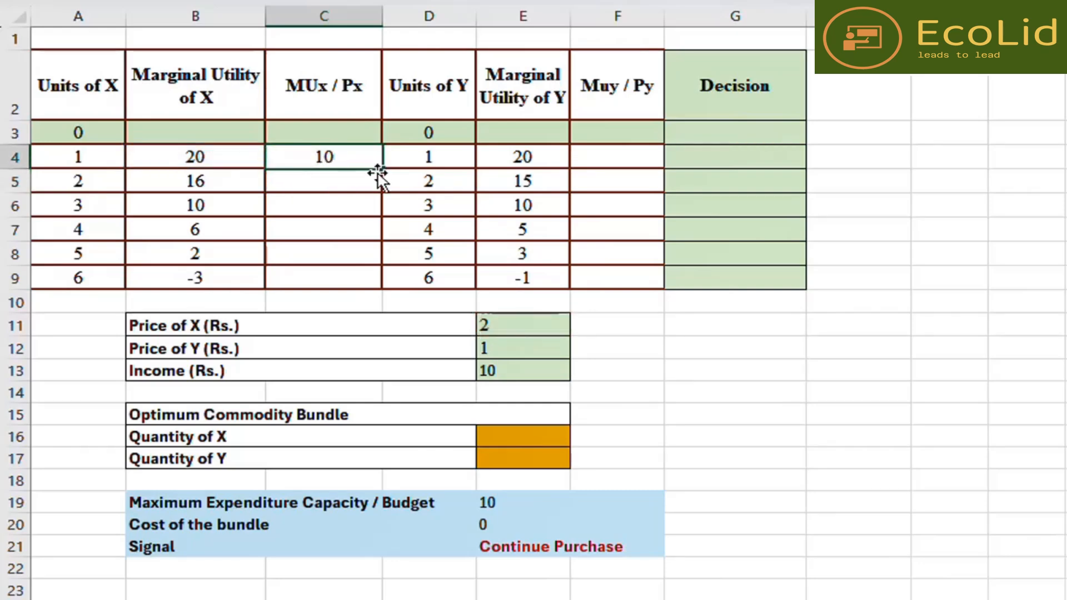
drag(382, 167, 381, 288)
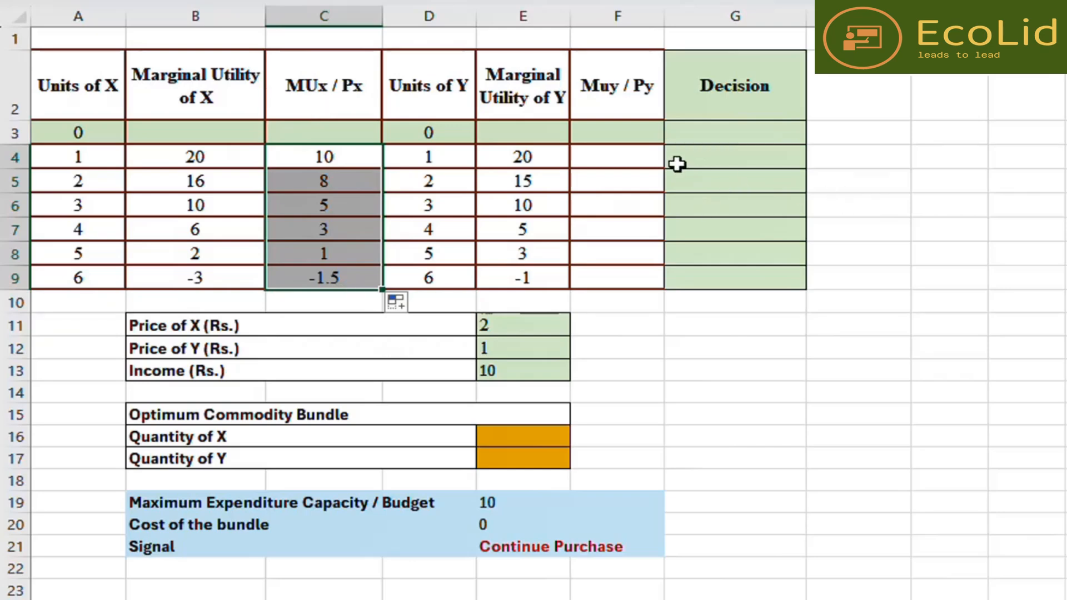
- Enter =E4/$E$12 in the first Muy / Py cell and fill it down through the 6-unit row
click(634, 160)
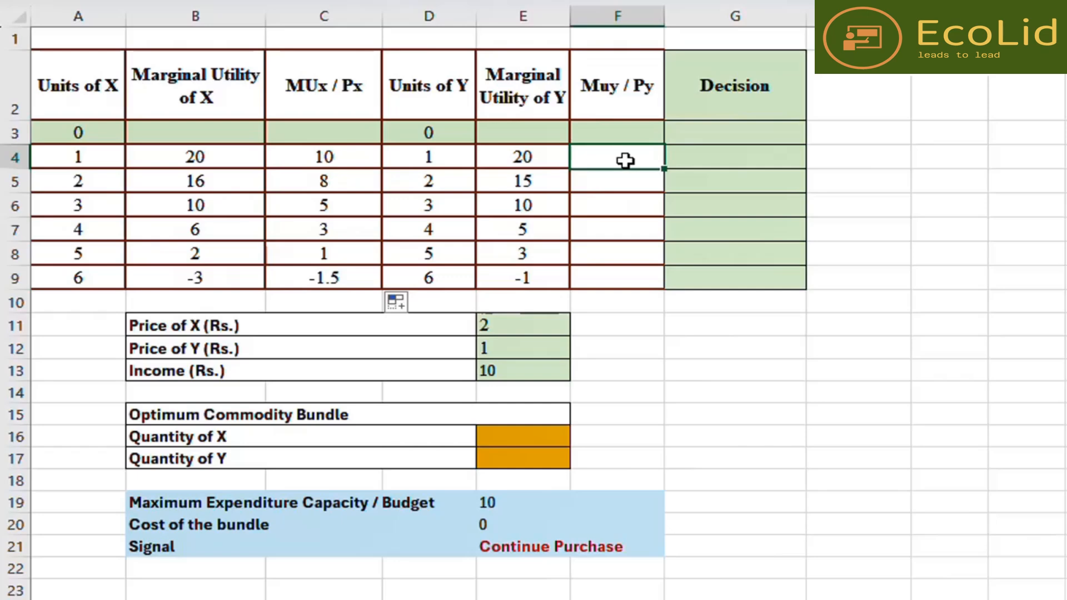
text(=)
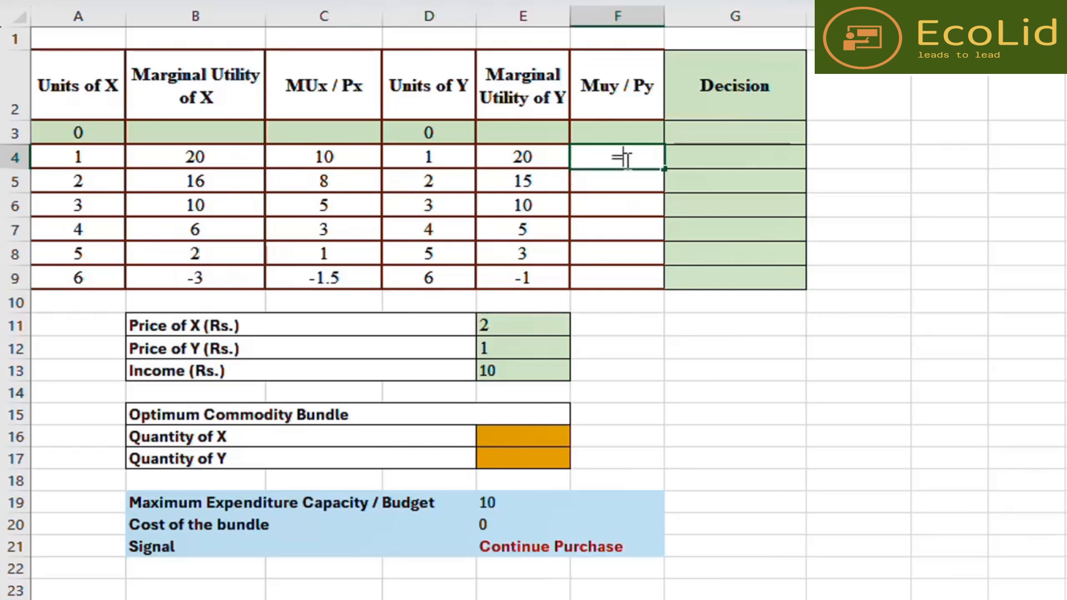
click(541, 156)
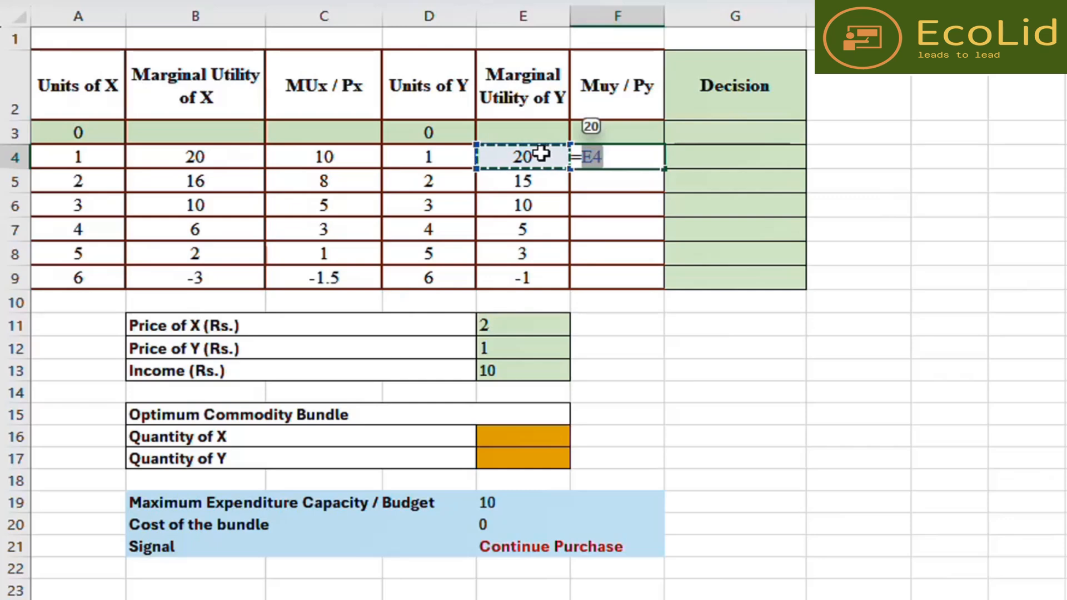
text(/)
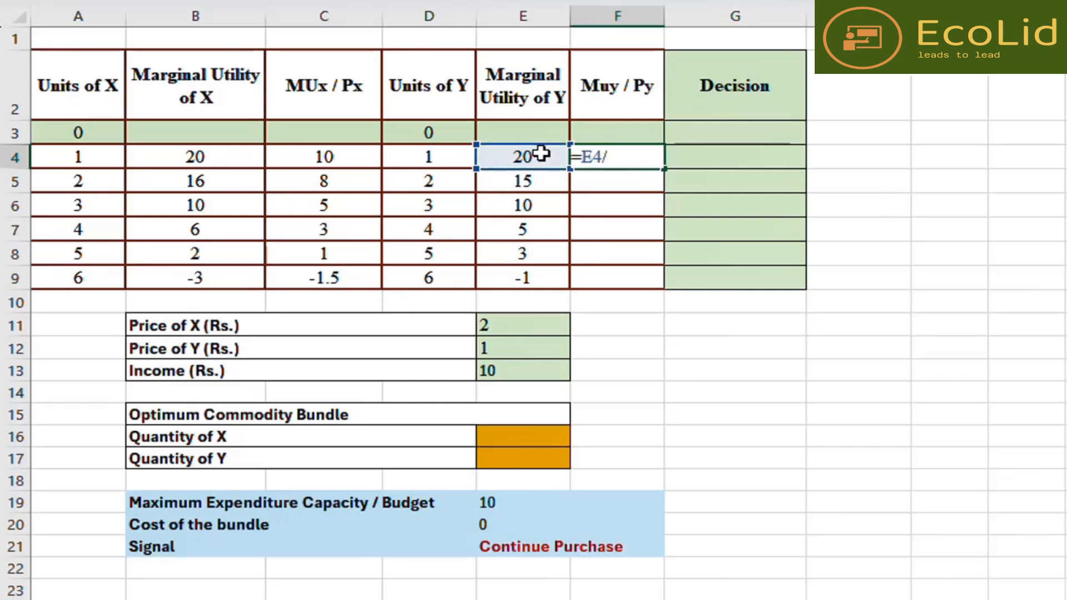
click(532, 341)
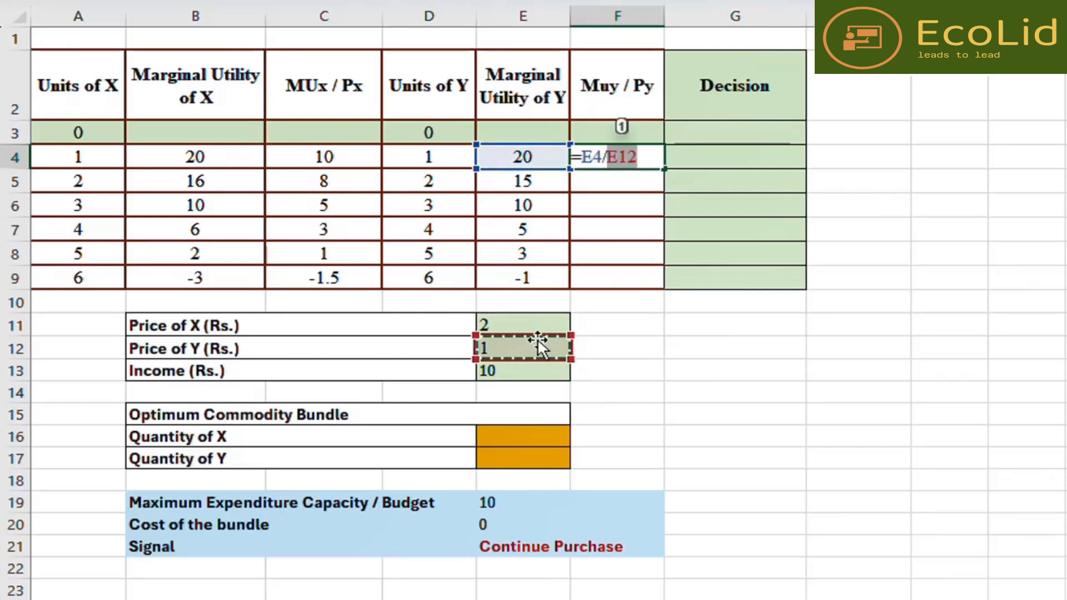
click(609, 160)
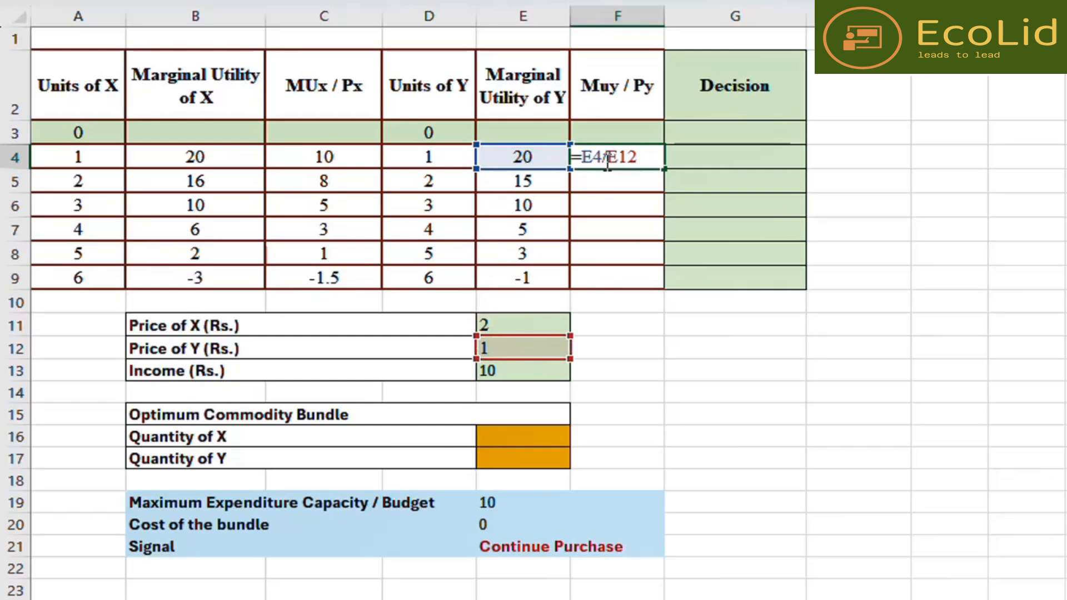
text($)
key(Right)
text($)
key(Return)
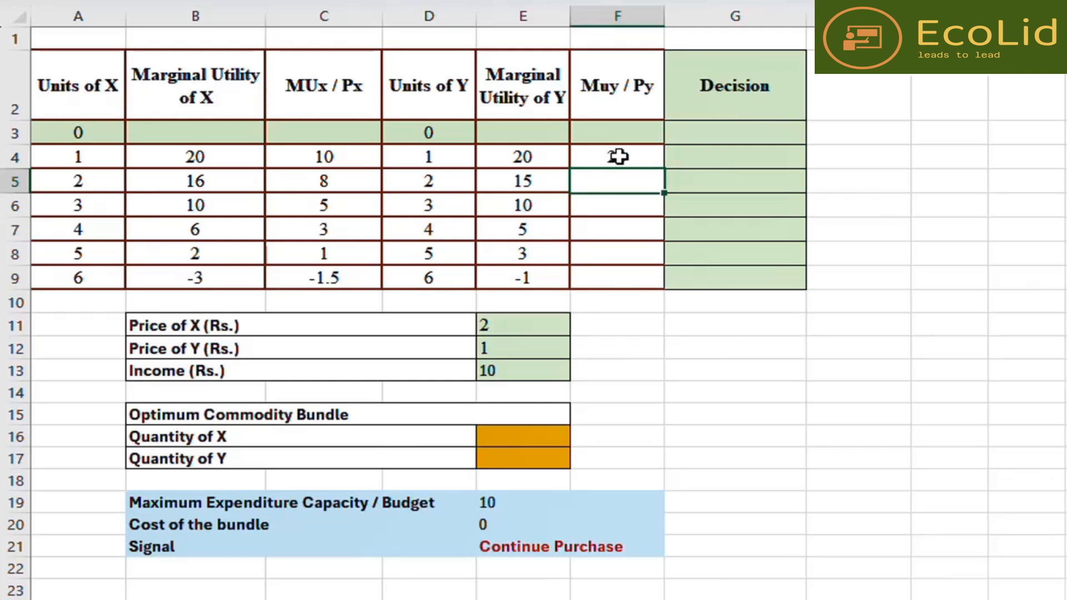
click(615, 157)
drag(664, 168, 666, 283)
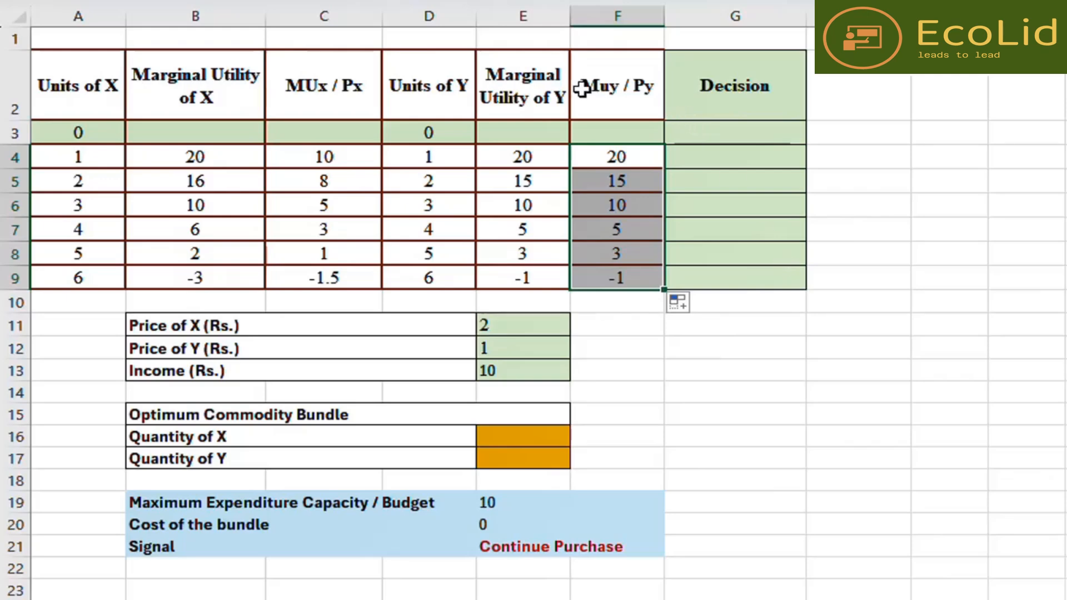
- Correct the Muy / Py header to read MUy / Py
double_click(610, 85)
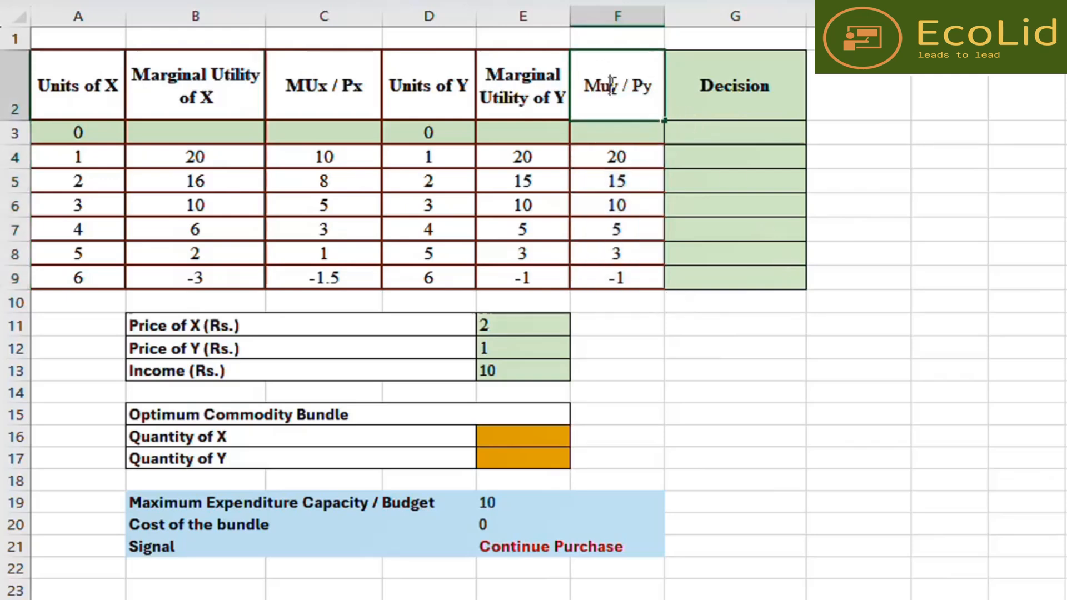
drag(612, 85, 601, 87)
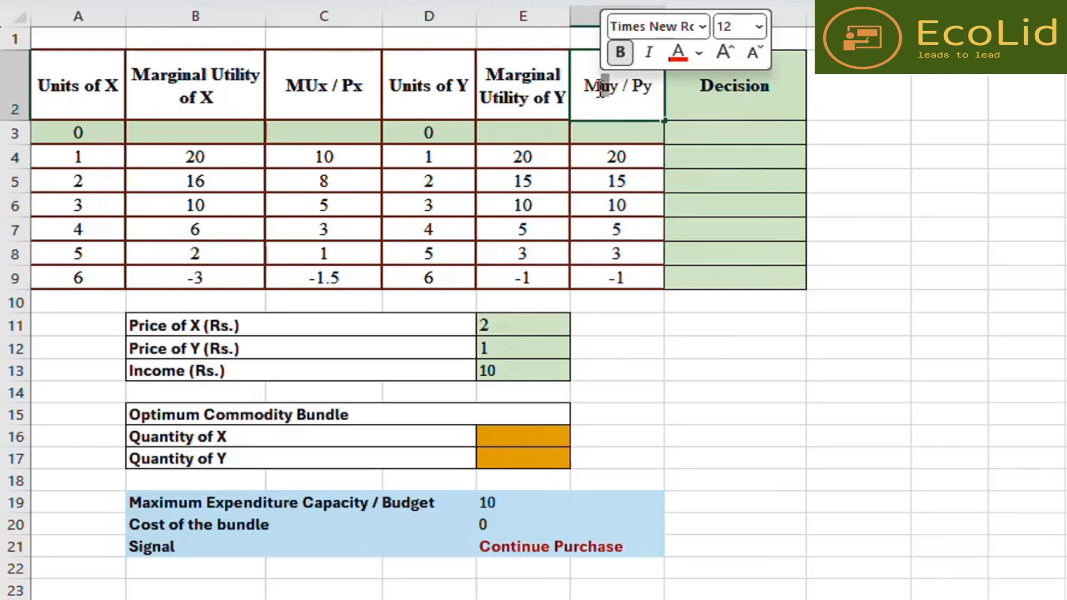
text(U)
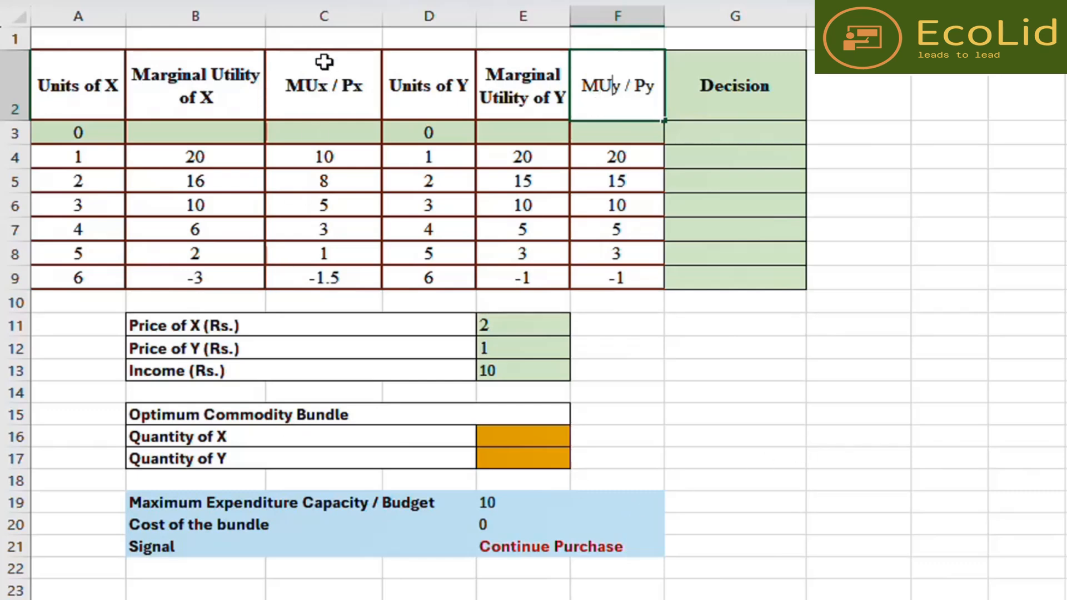
- Fill the MUx / Px and MUy / Py columns, headers included, with an orange colour
click(334, 15)
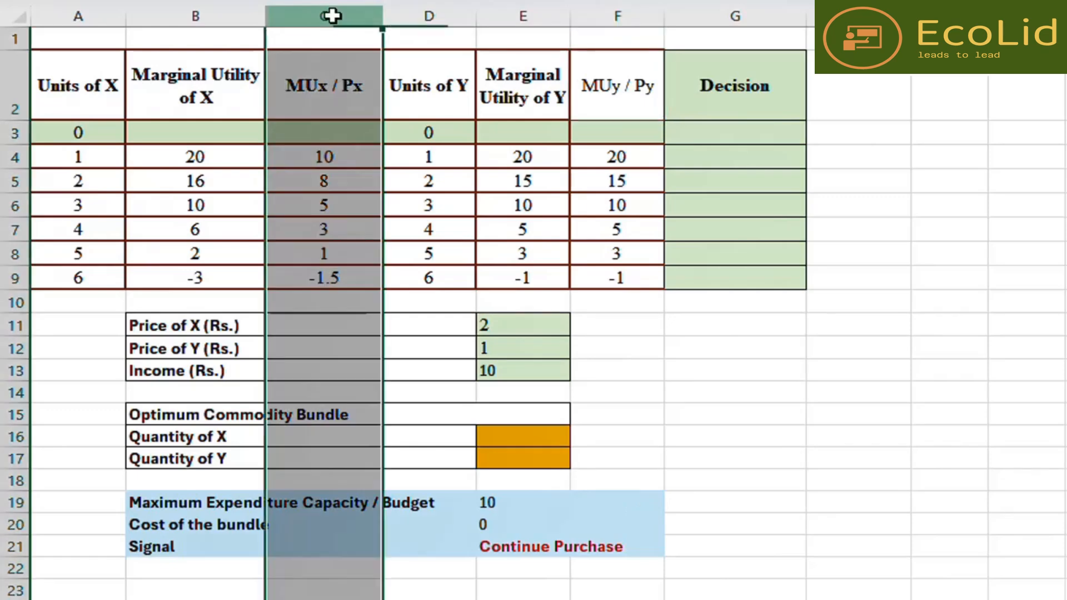
click(774, 349)
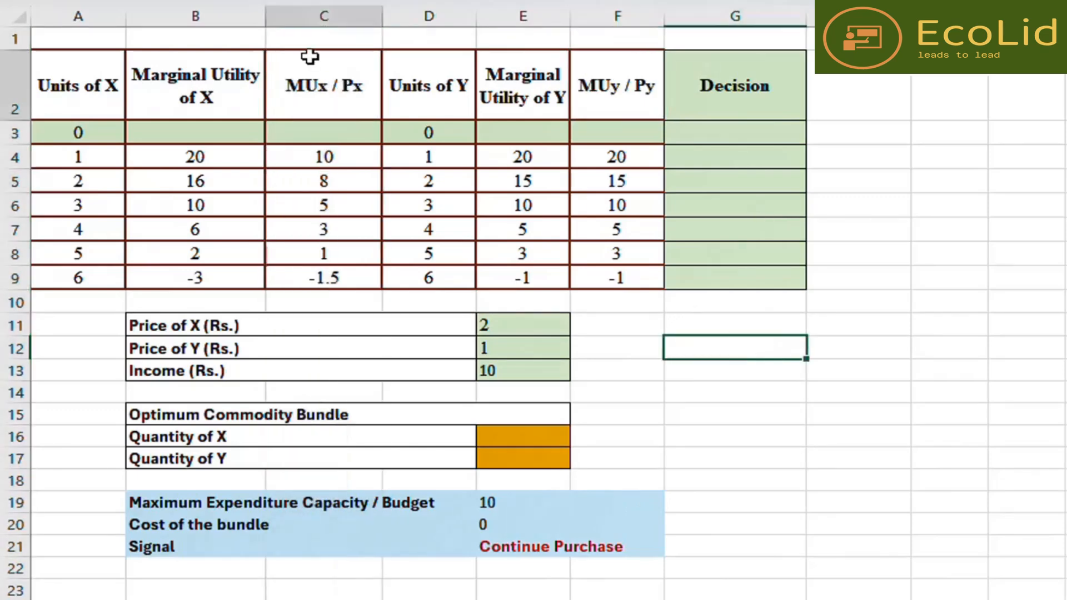
drag(308, 58, 308, 278)
drag(640, 83, 634, 273)
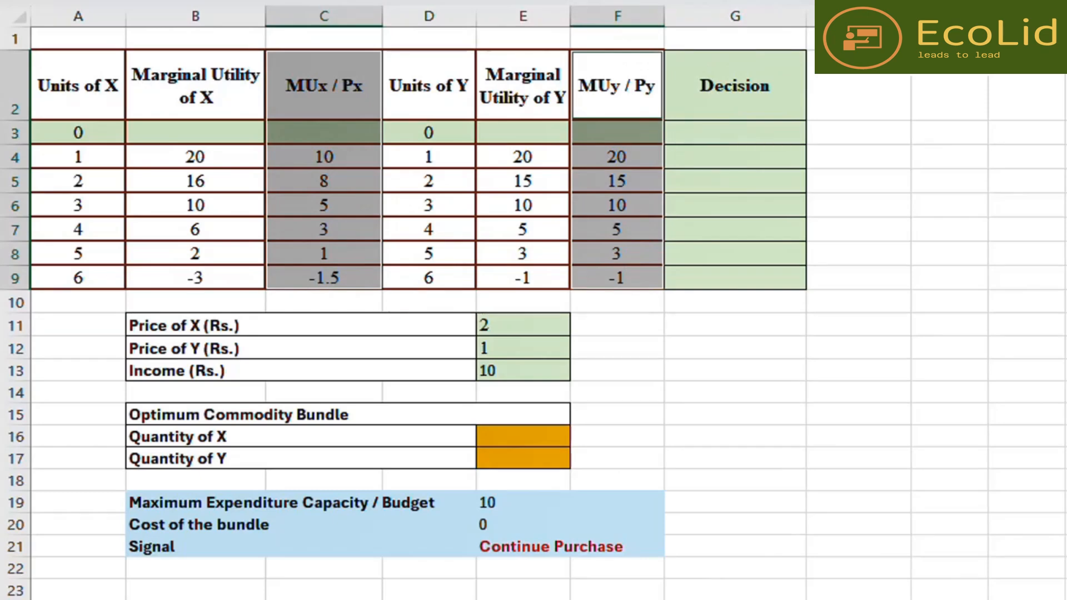
click(433, 0)
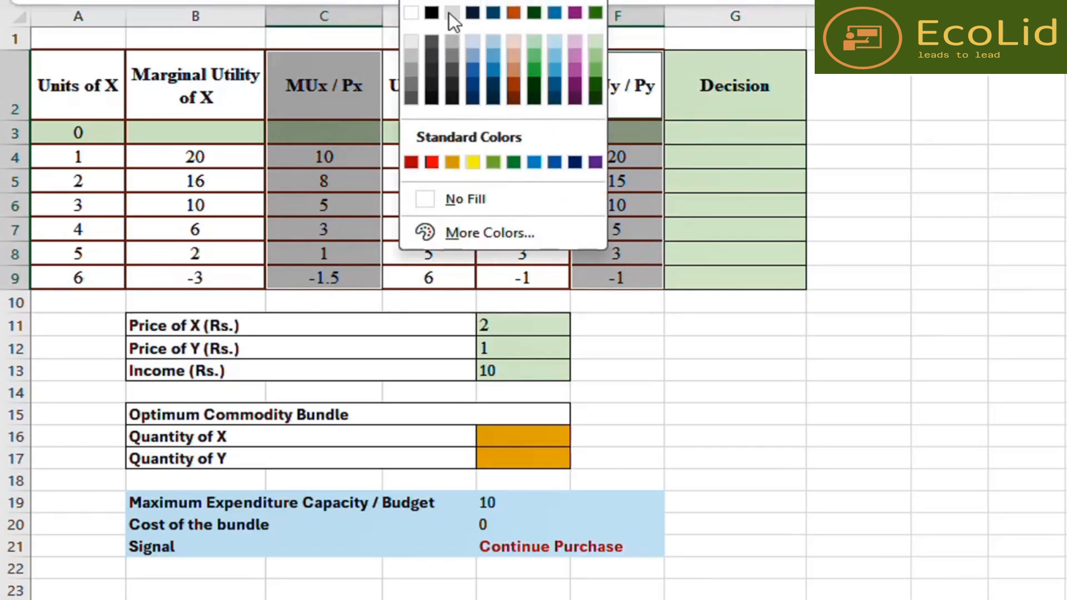
click(453, 165)
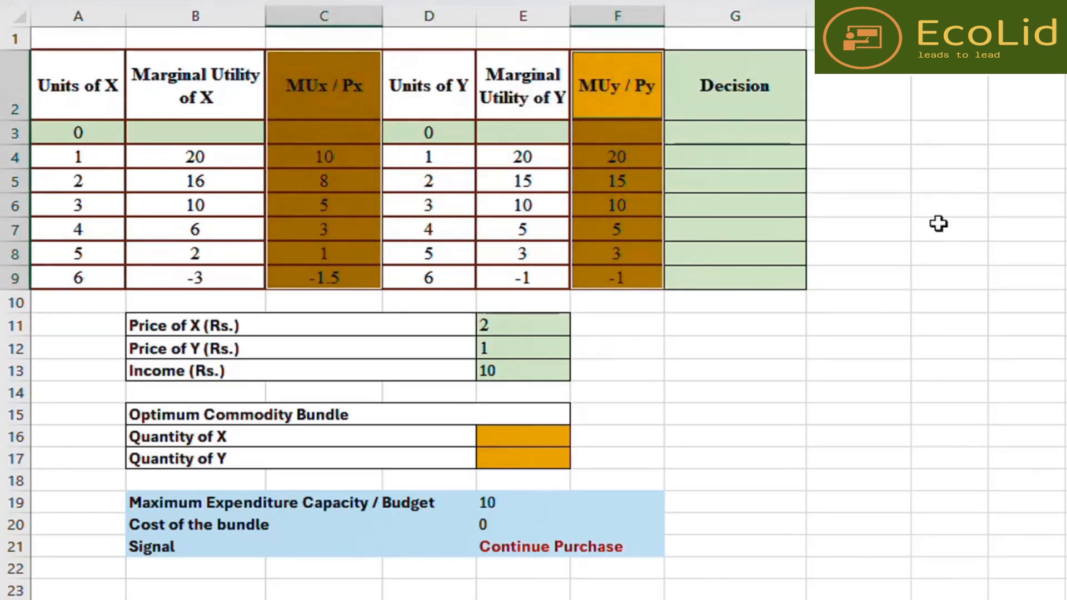
- Enter X in the first Decision cell and 1 as the Quantity of X
click(921, 185)
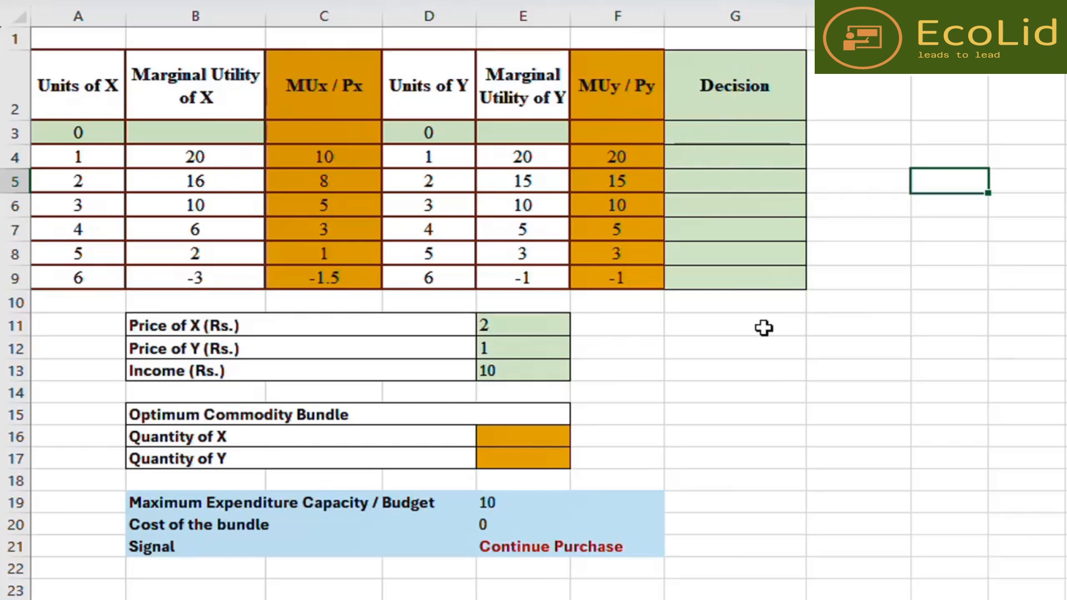
click(754, 151)
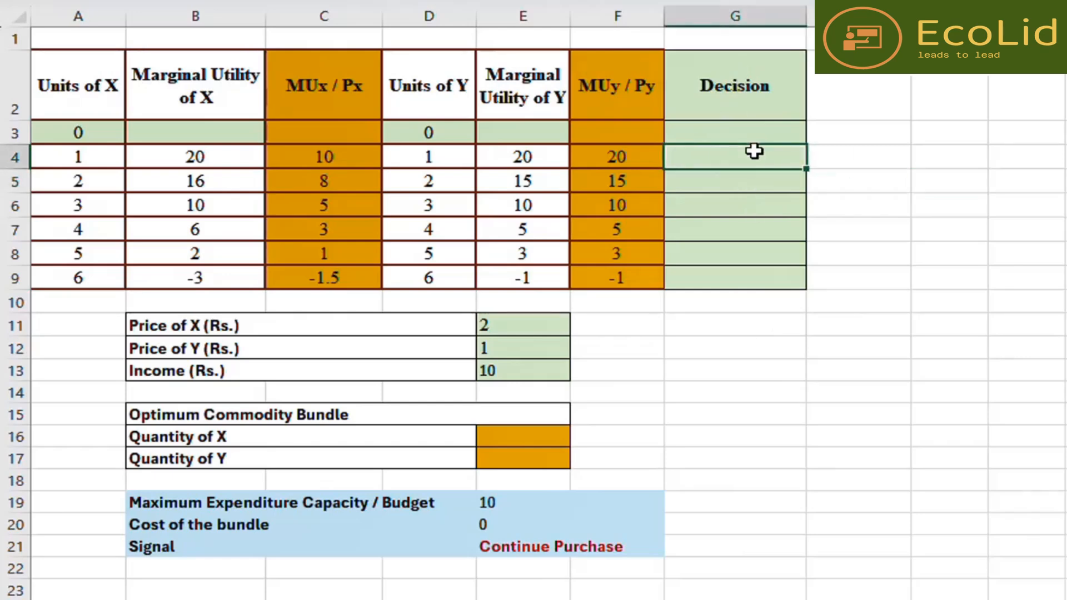
text(X)
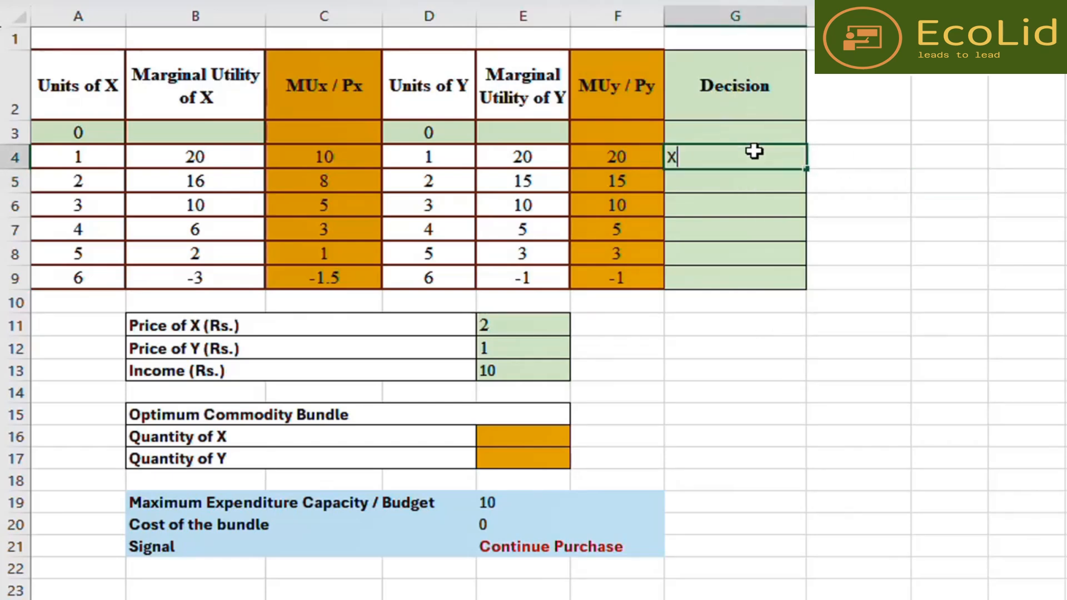
click(746, 412)
click(532, 436)
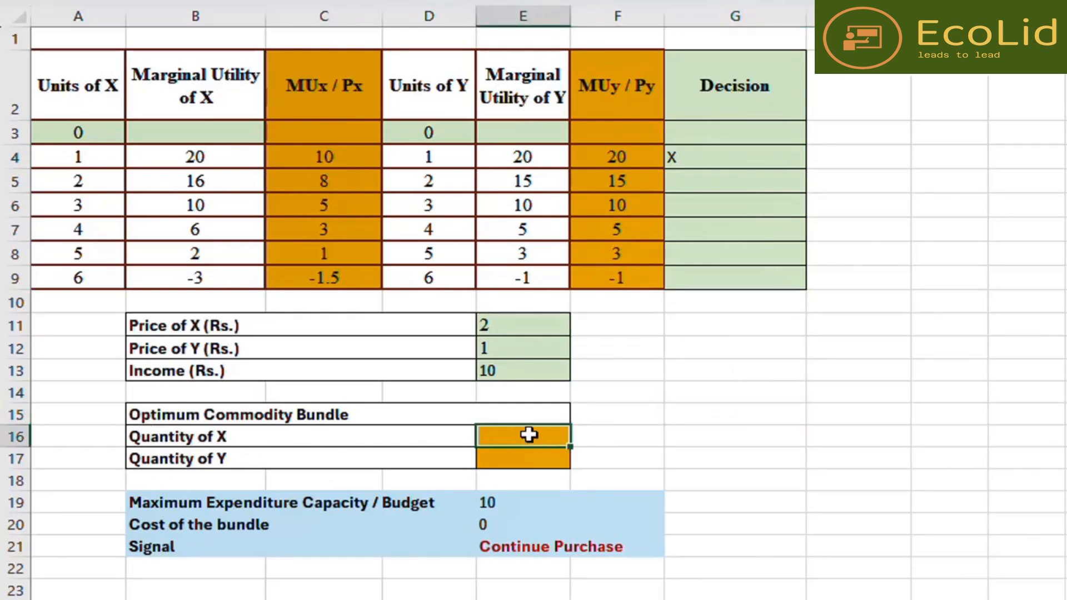
text(1)
click(713, 431)
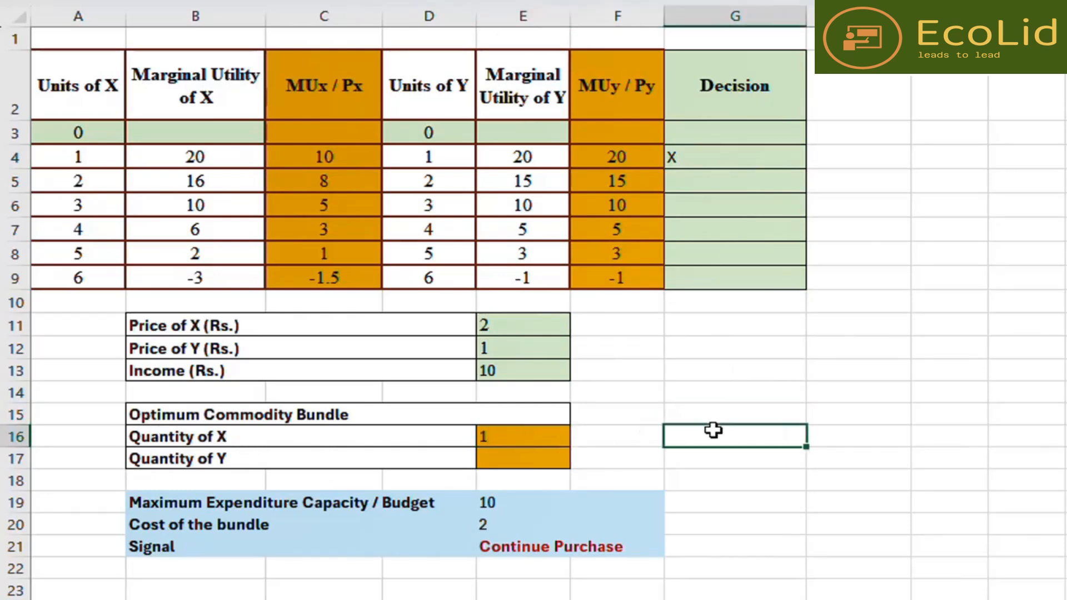
- Enter =COUNTIF(G4:G10,"X") as the Quantity of X in the Optimum Commodity Bundle
click(529, 437)
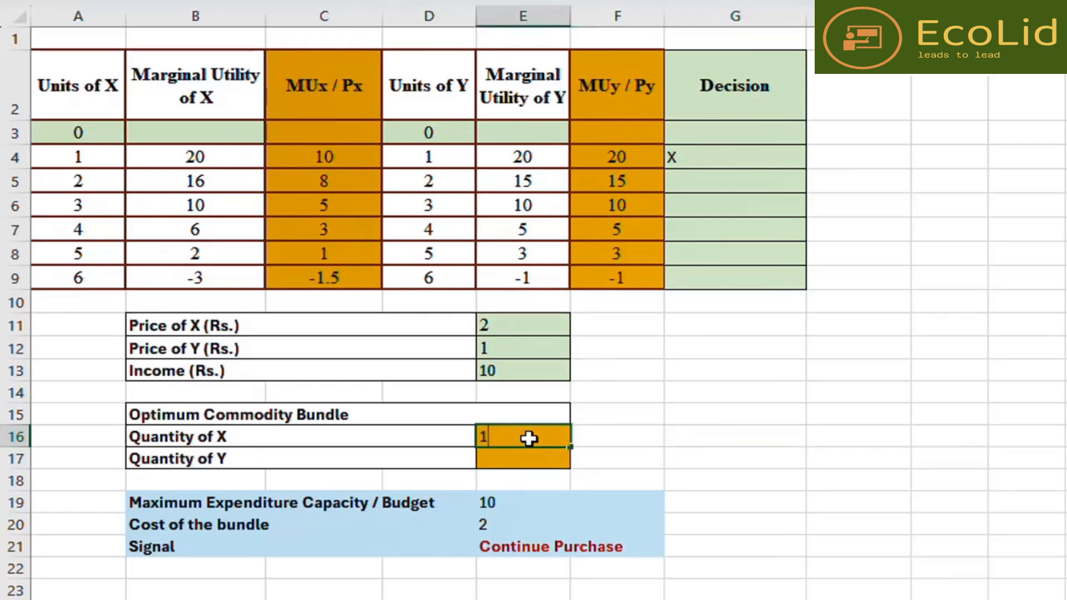
text(=c)
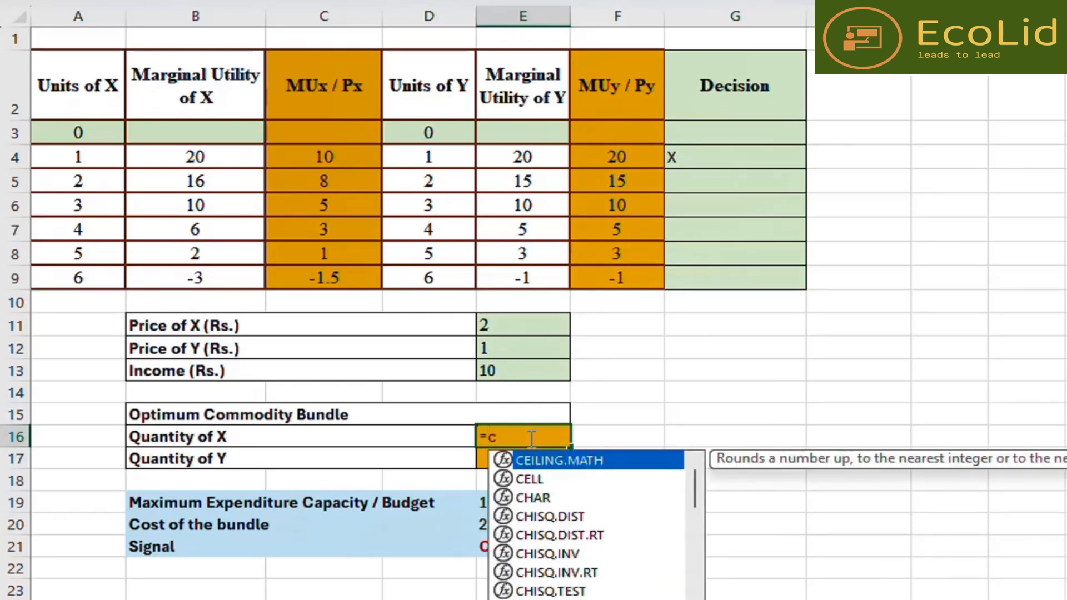
text(ount)
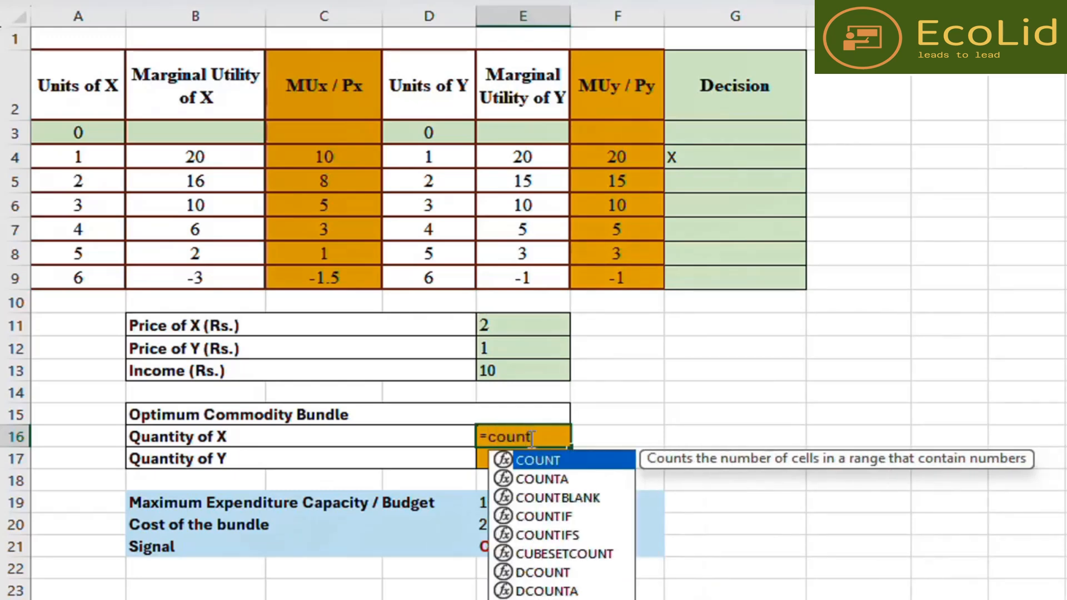
text(i)
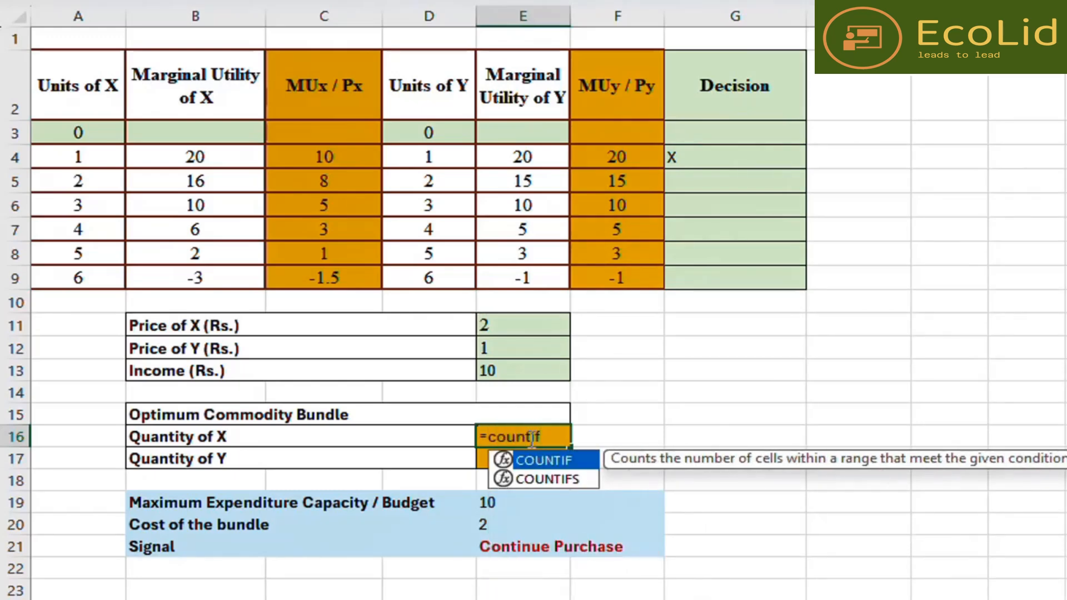
key(BackSpace)
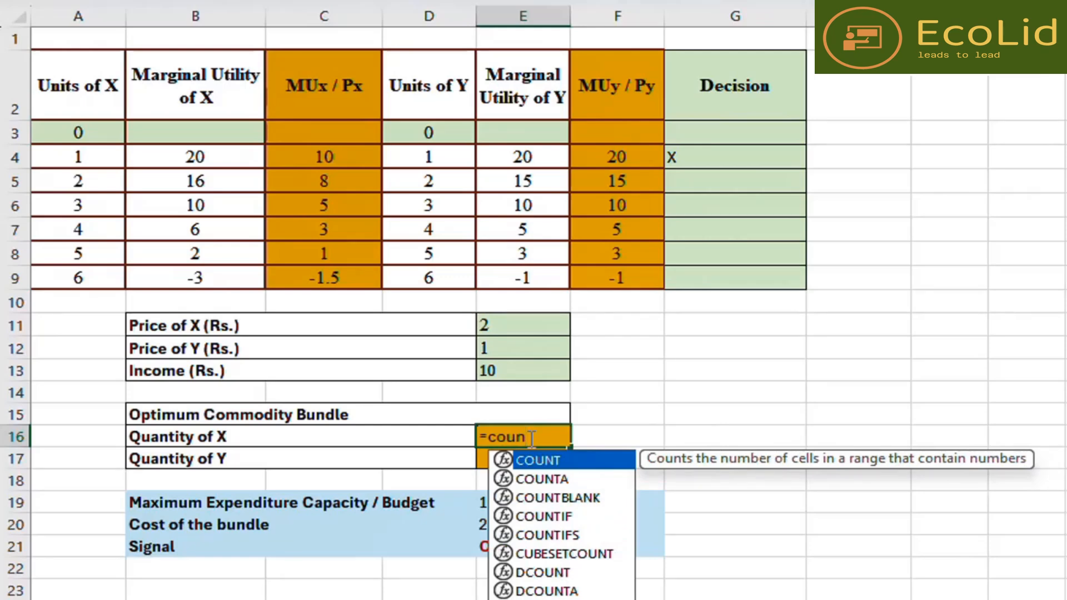
text(if()
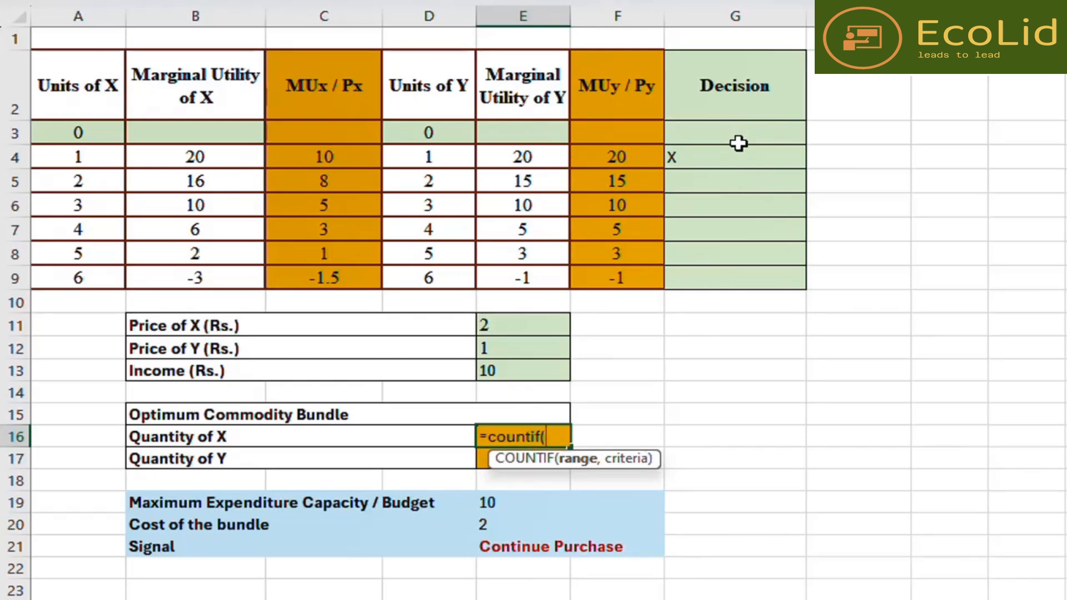
drag(728, 155, 727, 297)
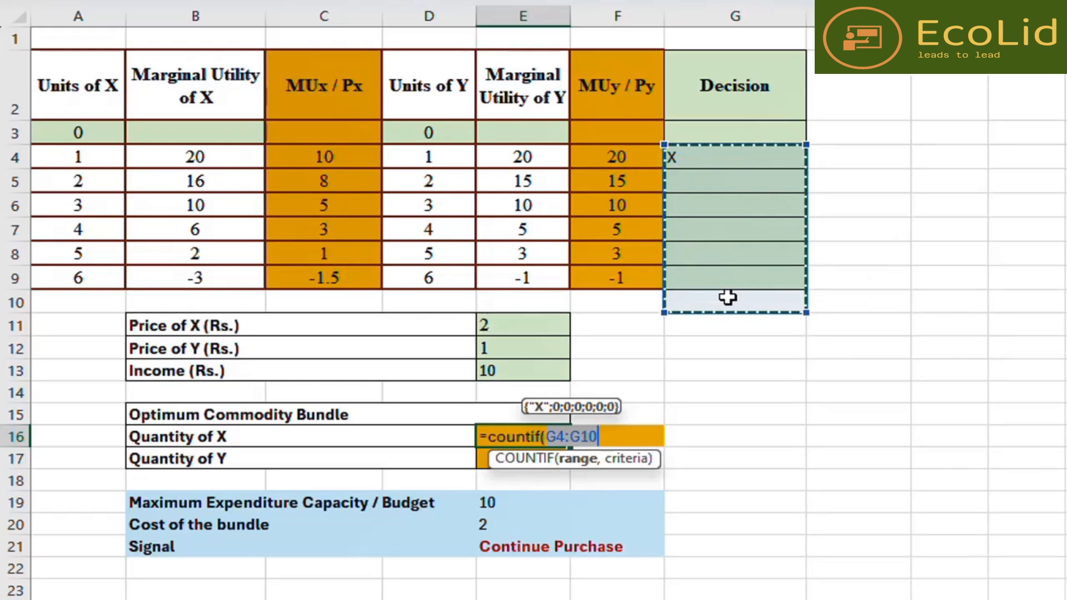
text(,)
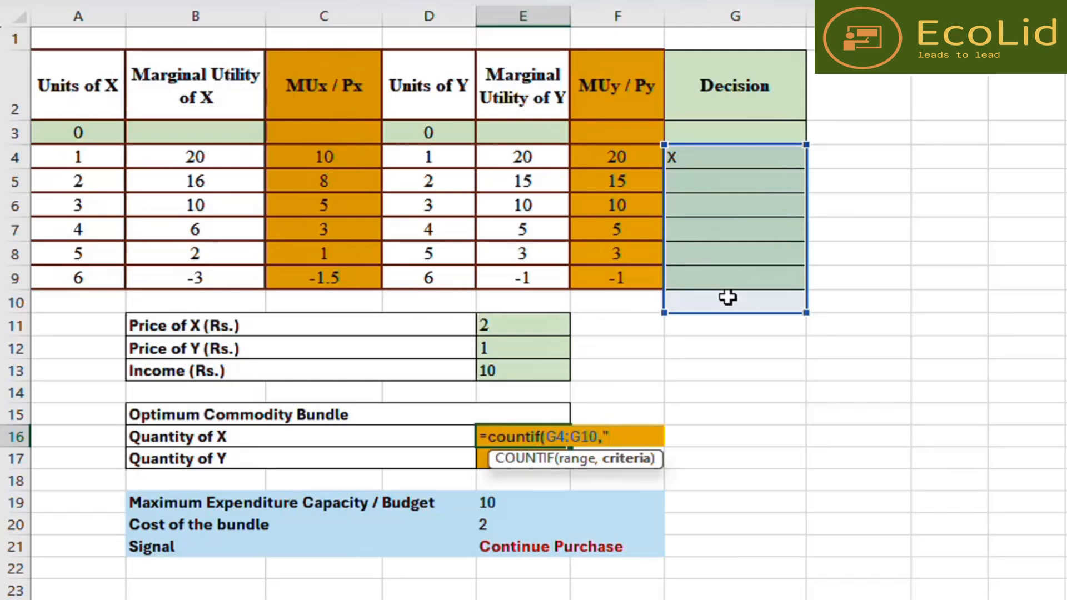
text(X")
key(Return)
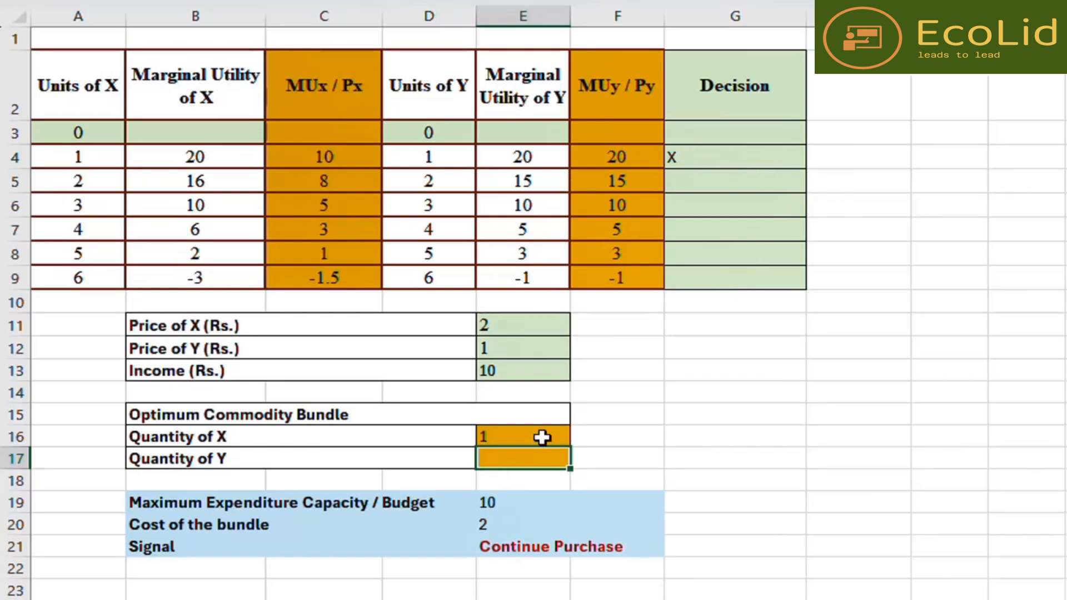
- Clear the X from the first Decision cell
click(720, 153)
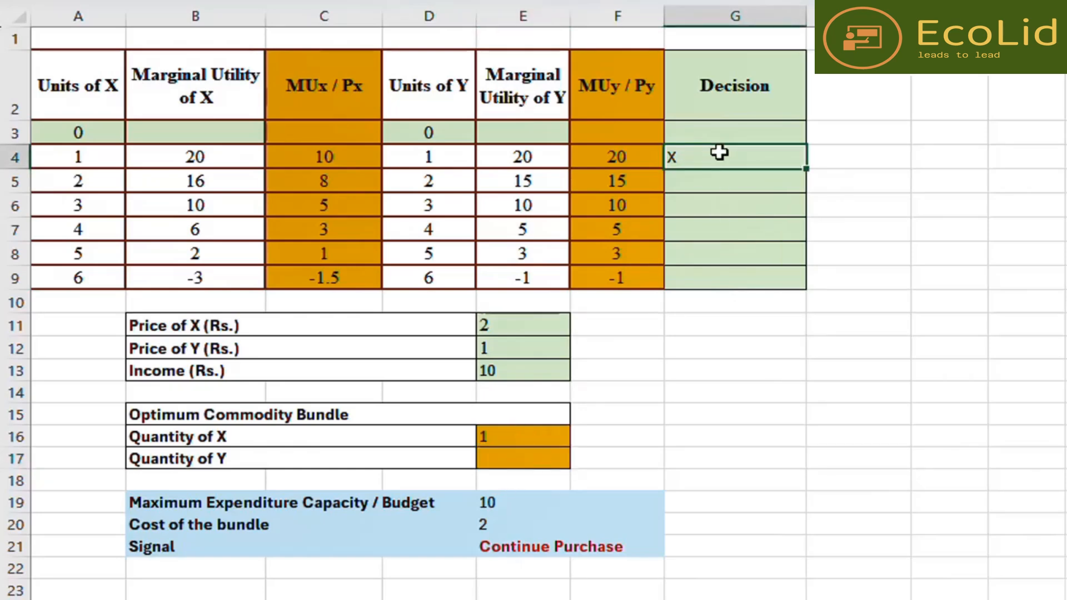
key(Delete)
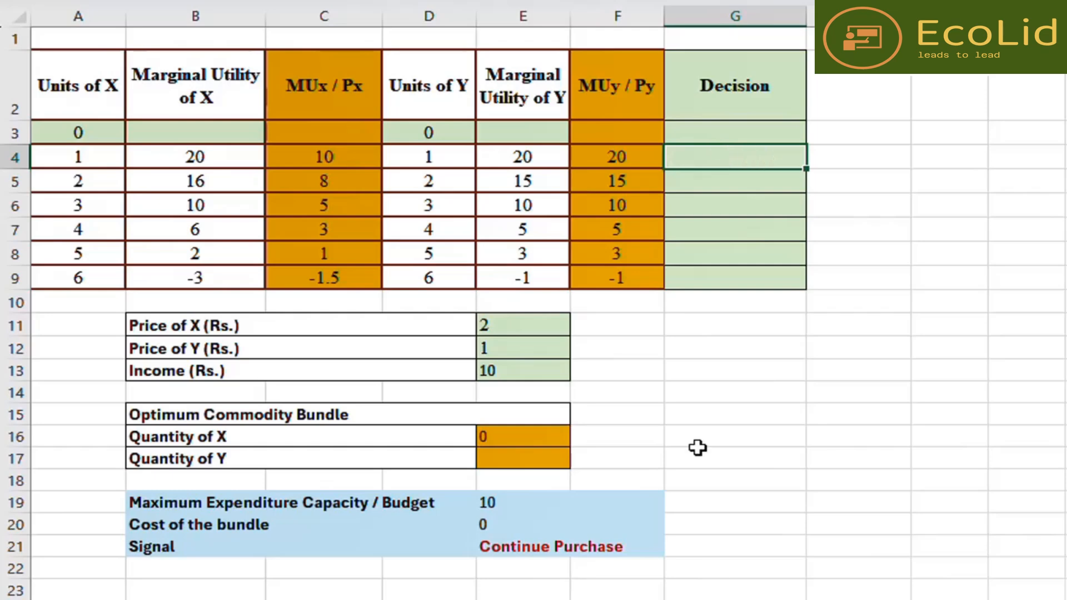
- Enter =COUNTIF(G4:G10,"Y") as the Quantity of Y in the Optimum Commodity Bundle
click(537, 458)
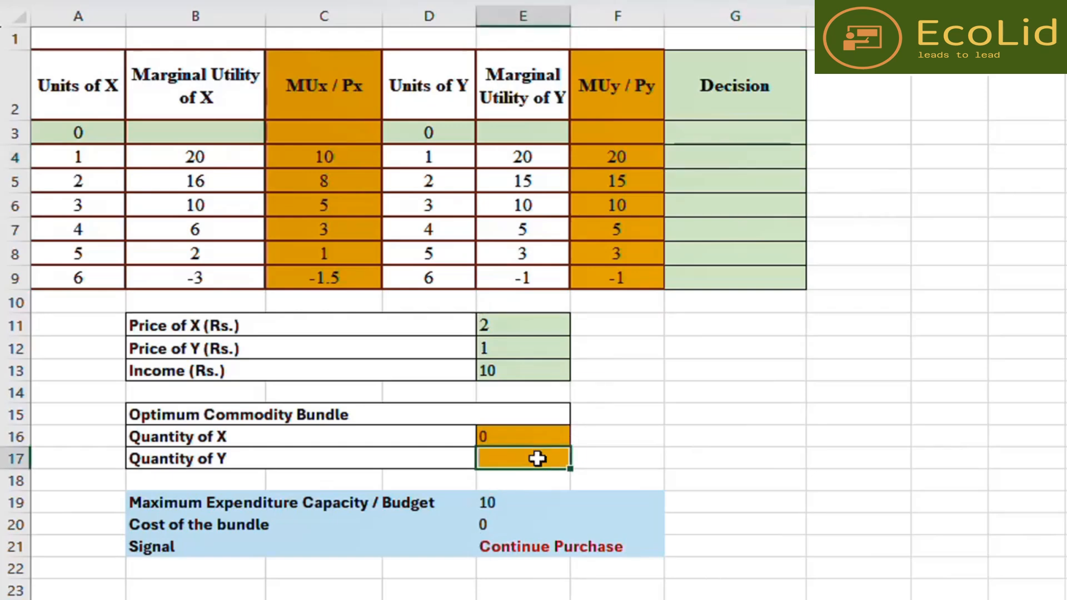
text(=coun)
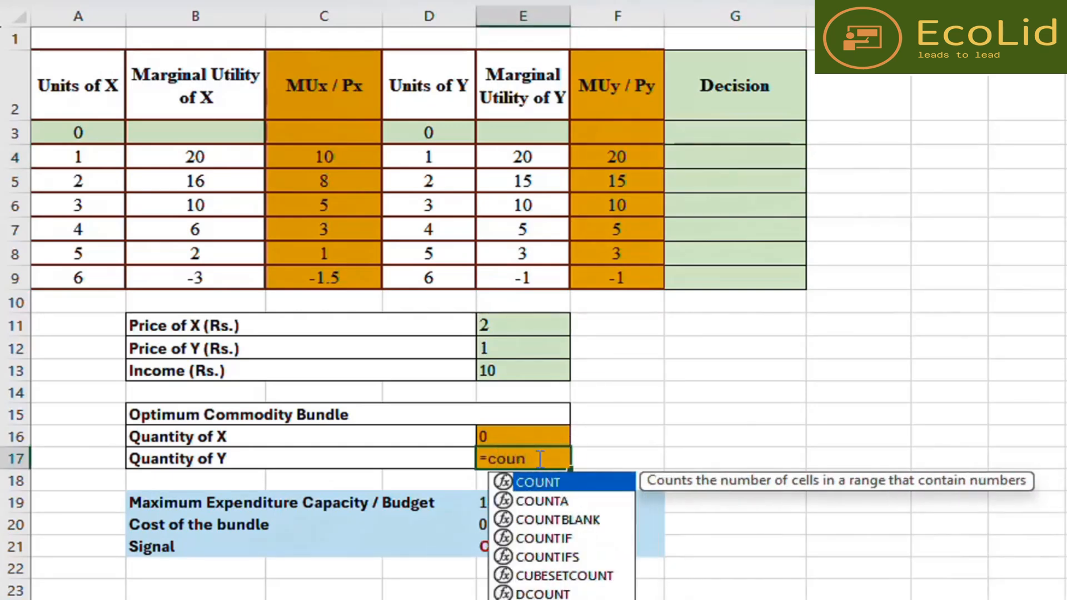
text(tif)
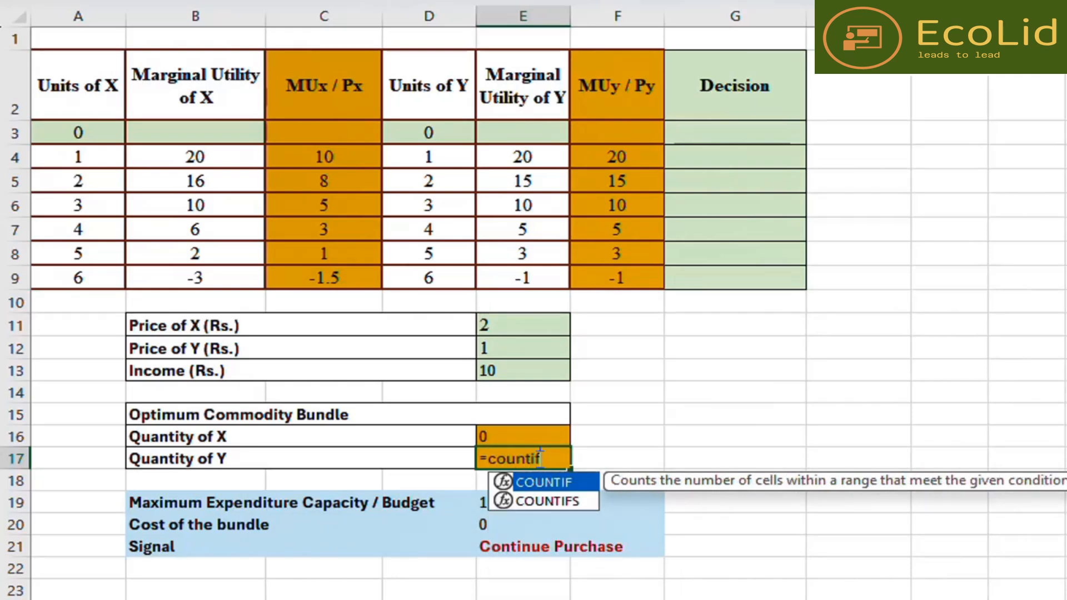
text(()
drag(721, 153, 719, 295)
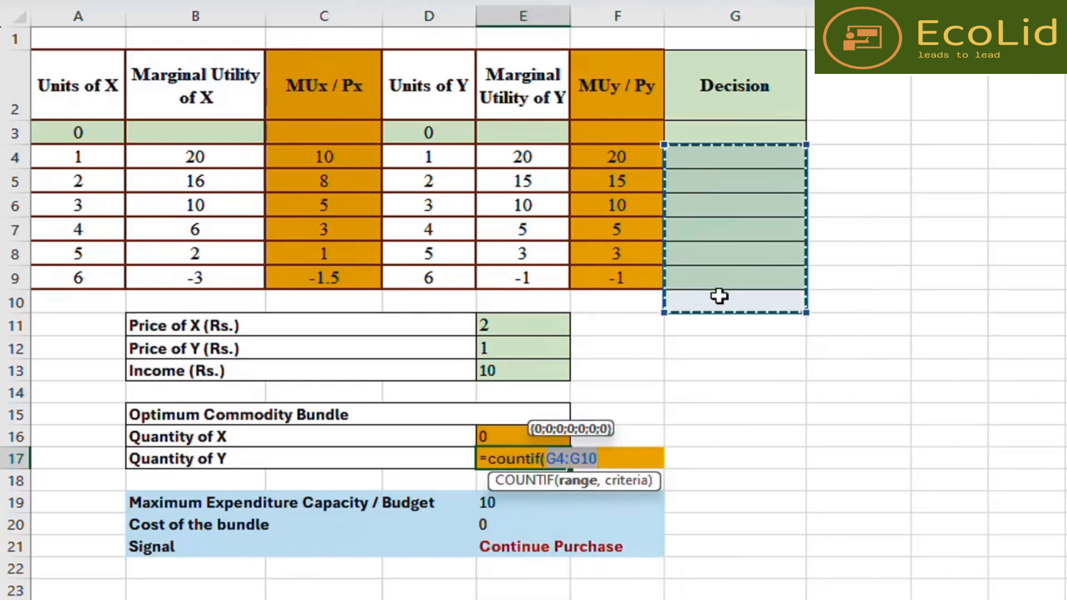
text(,)
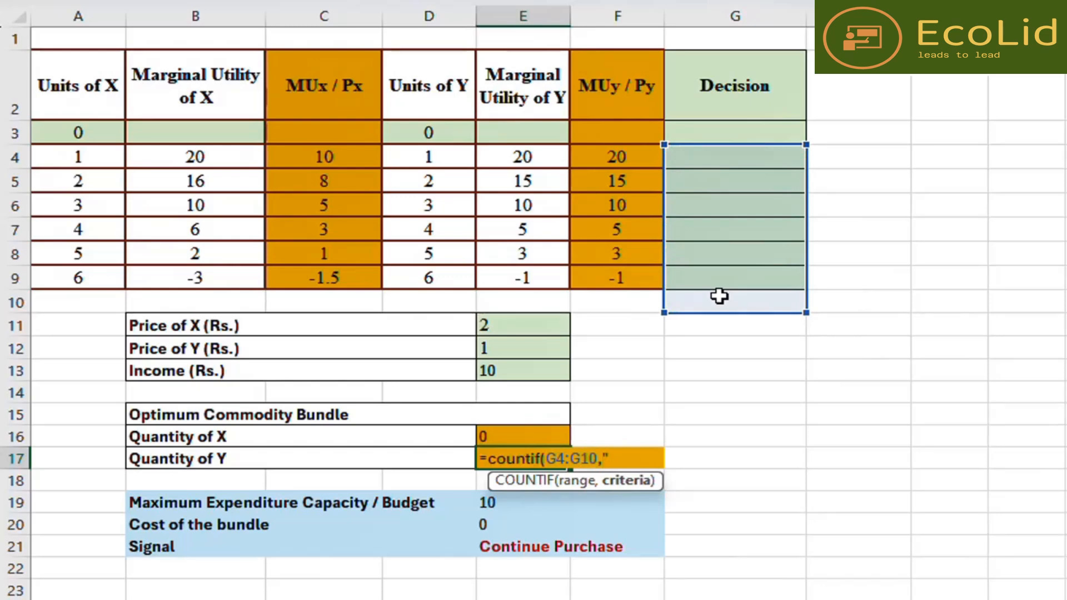
text("Y"))
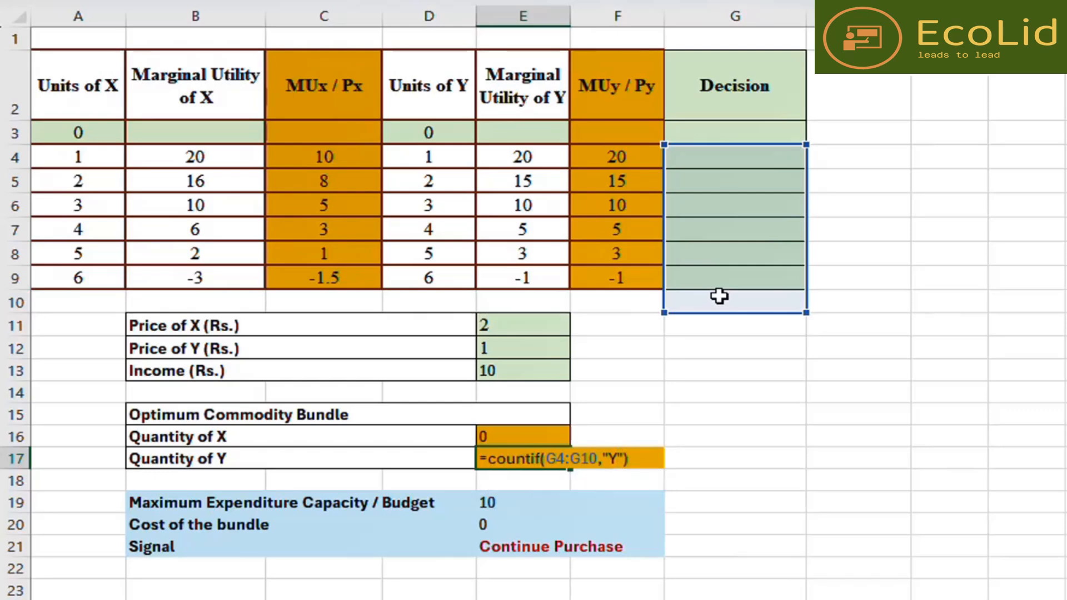
key(Return)
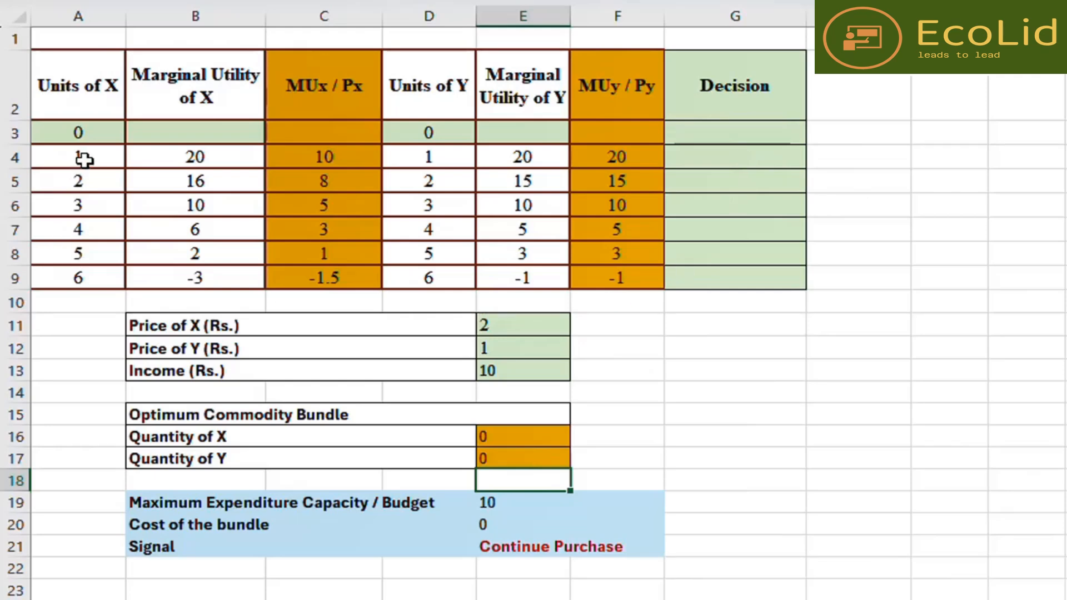
- Compare the 1-unit rows of X and Y, then mark the first Decision cell with Y
drag(83, 160, 150, 158)
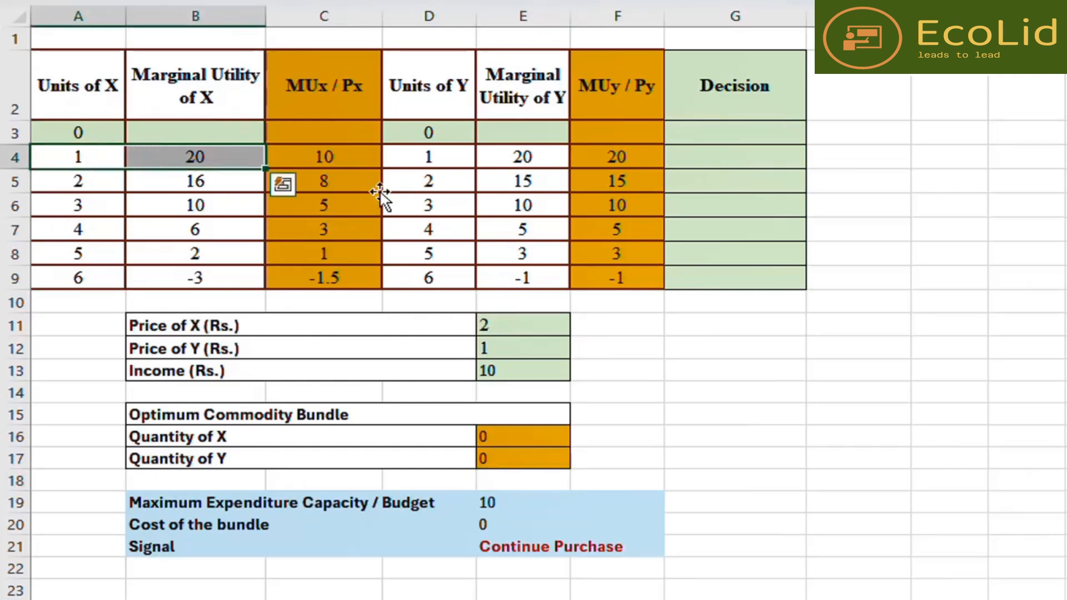
ctrl+drag(431, 154, 524, 153)
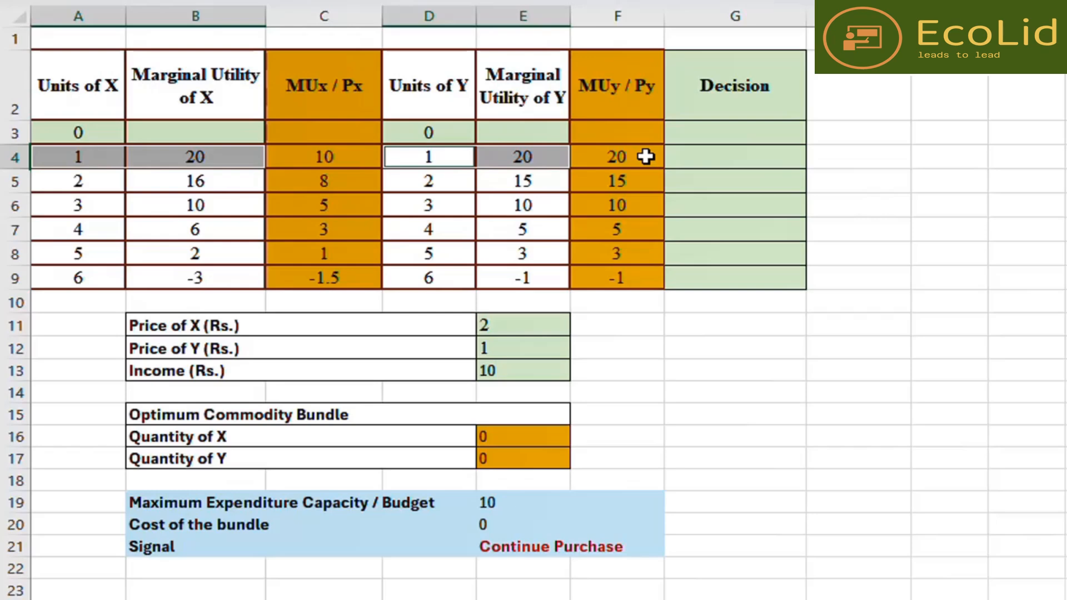
click(616, 157)
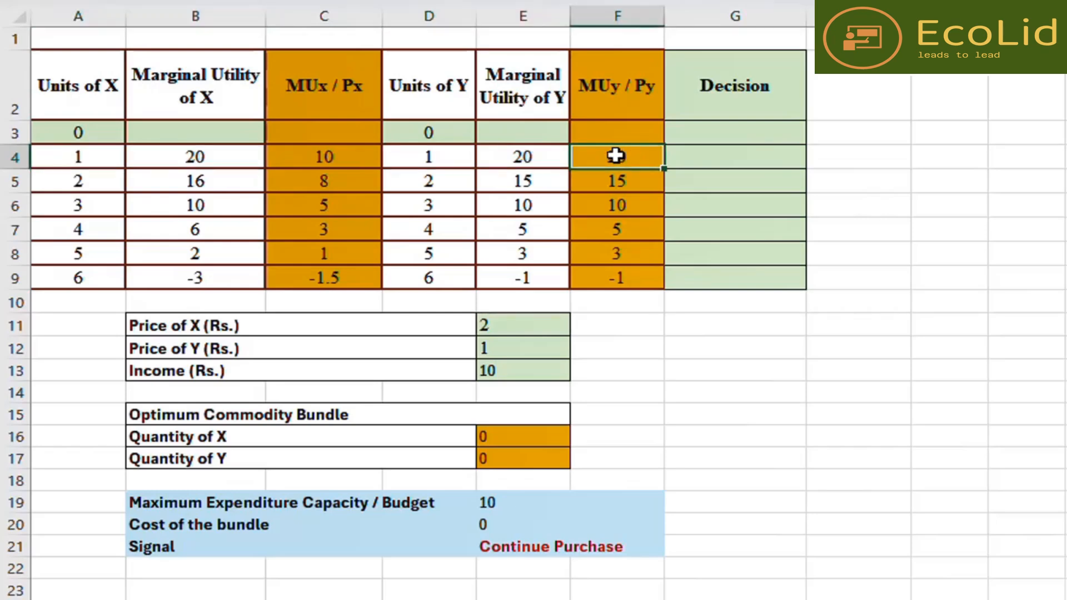
click(342, 157)
click(746, 158)
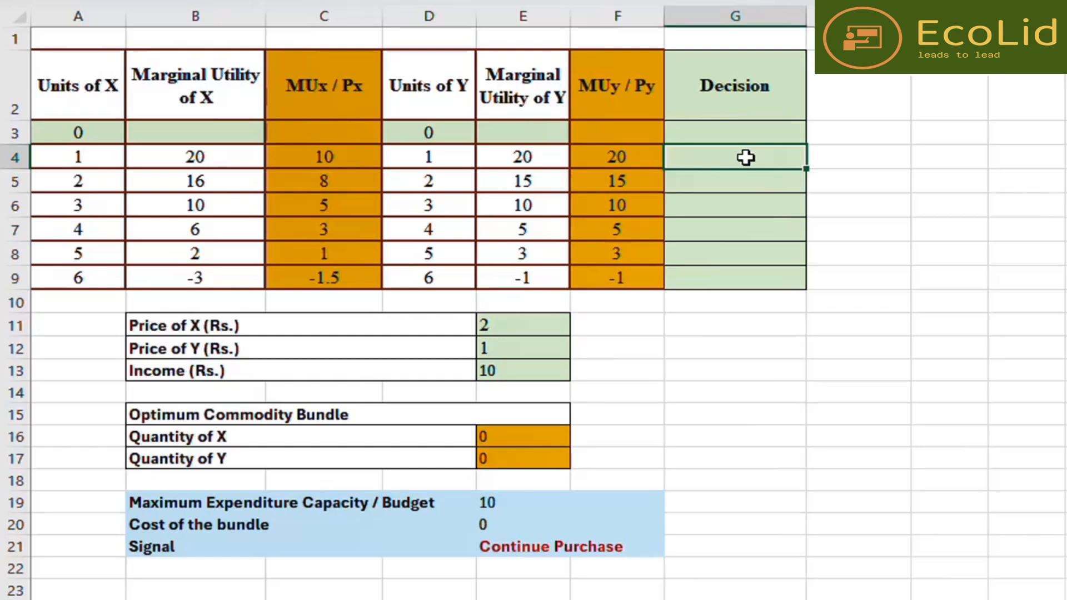
text(Y)
click(786, 412)
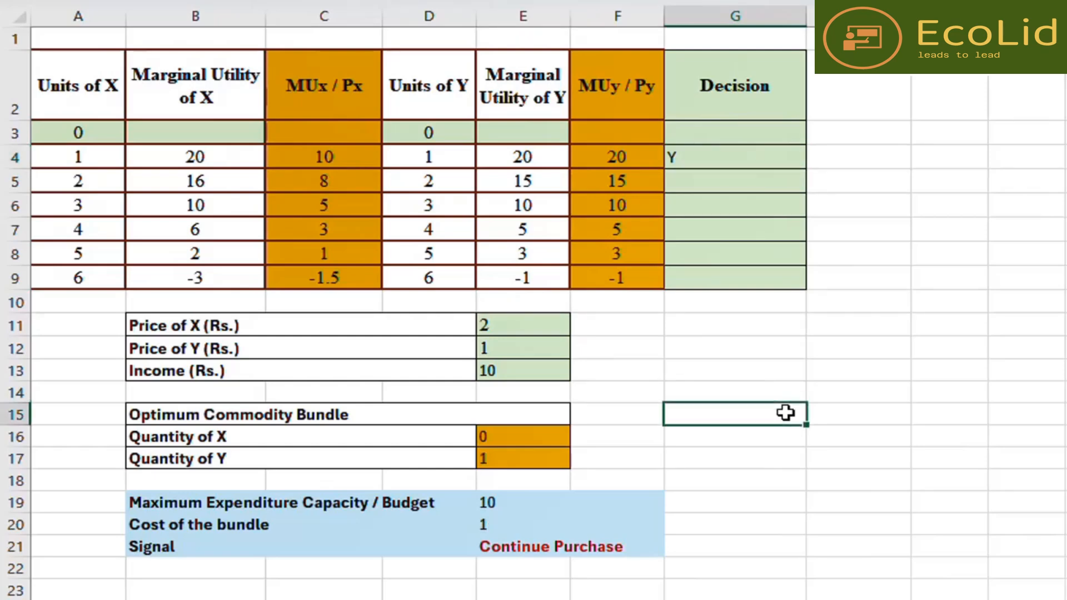
- Fill the 1-unit row of Y, from Units of Y through MUy / Py, with red
drag(414, 159, 633, 160)
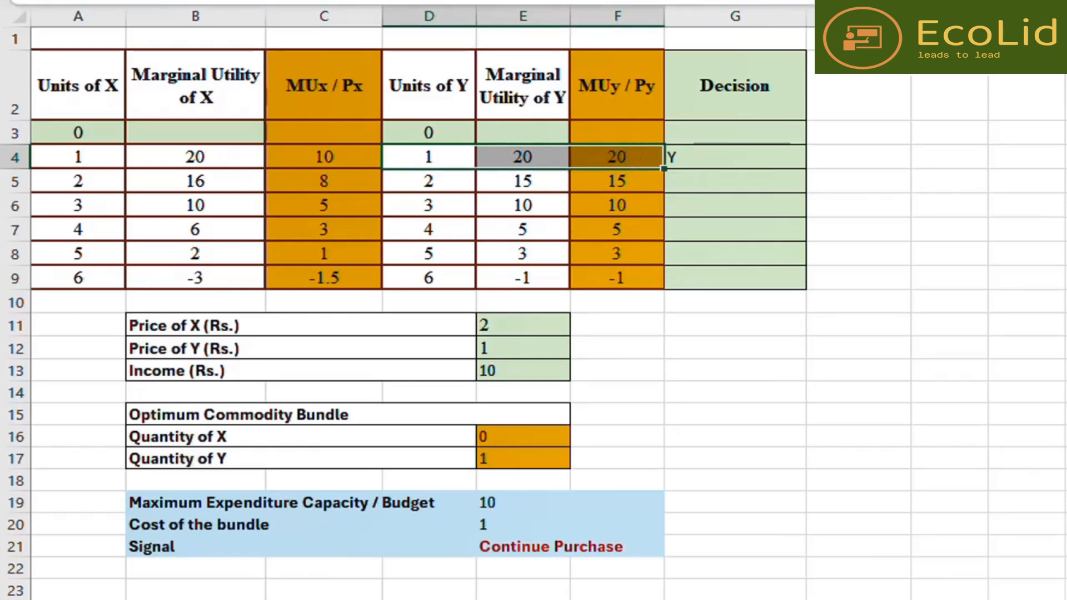
click(425, 1)
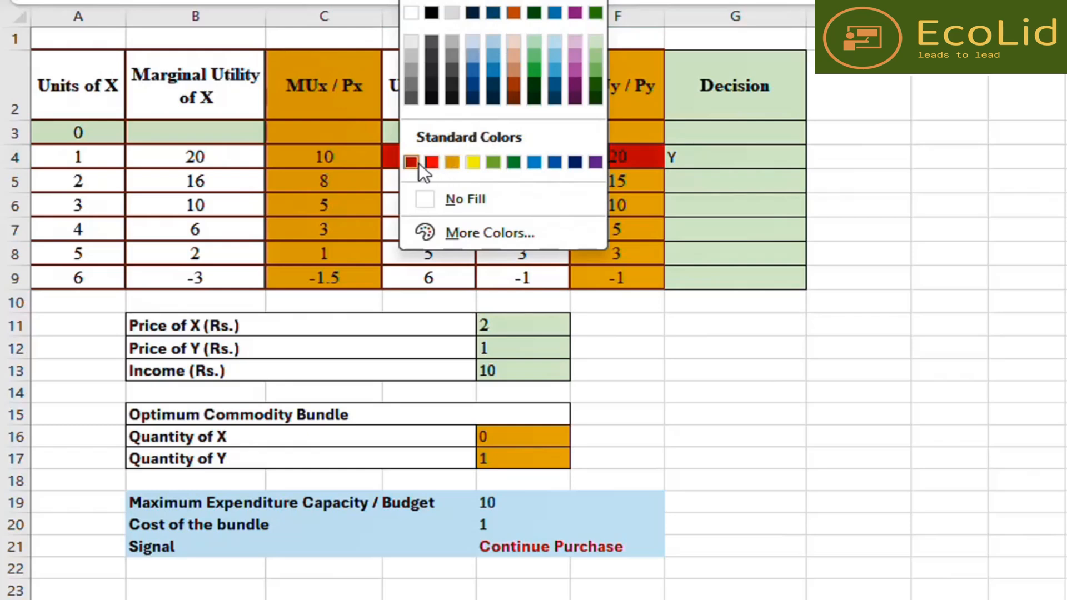
click(413, 162)
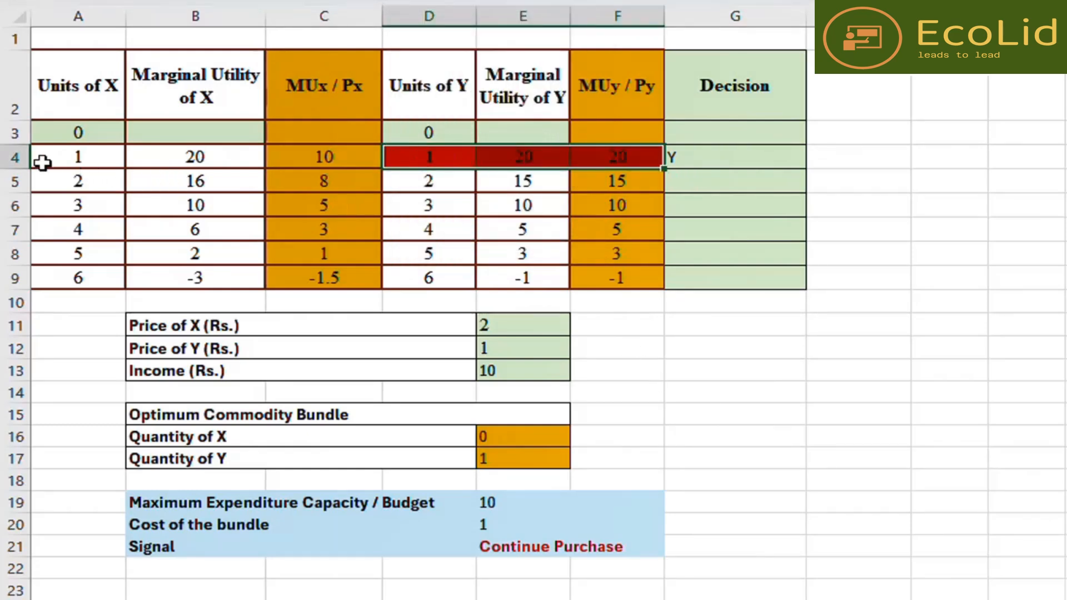
- Compare the 1-unit row of X with the 2-unit row of Y, then mark the second Decision cell with Y
click(69, 159)
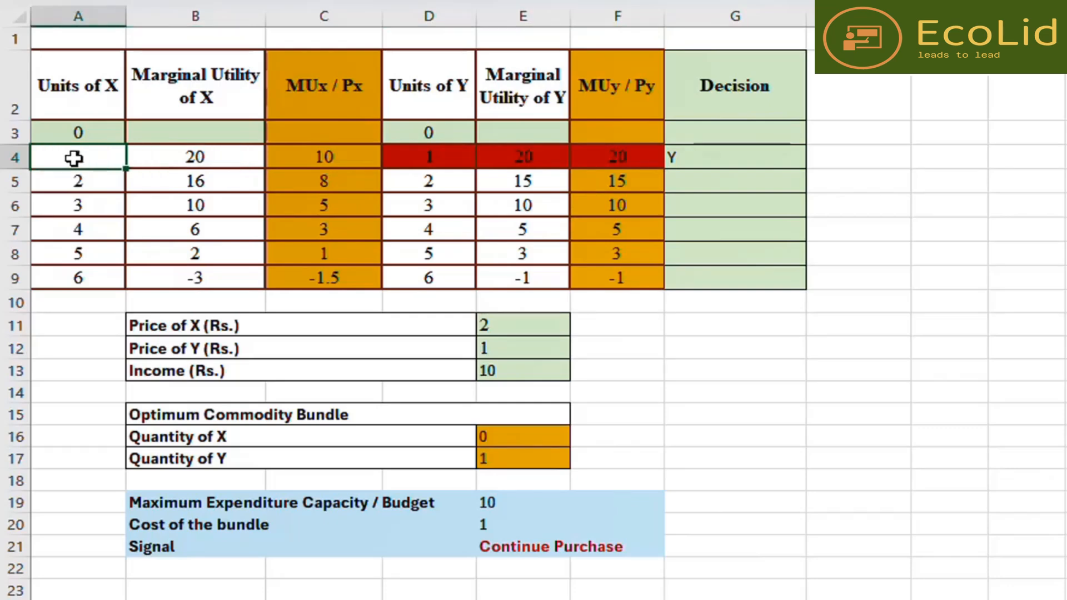
click(434, 182)
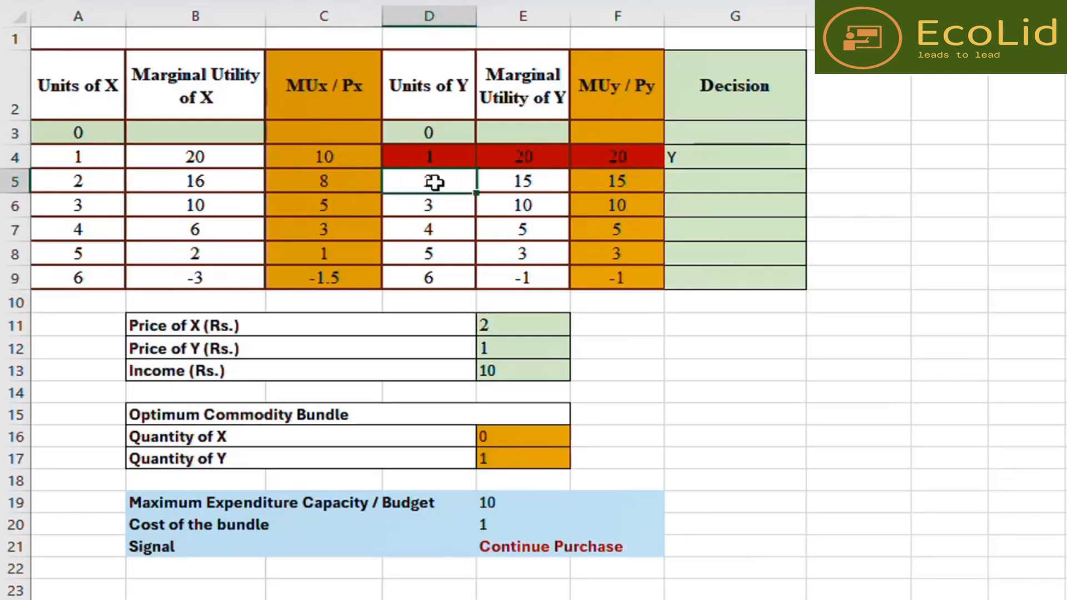
click(335, 157)
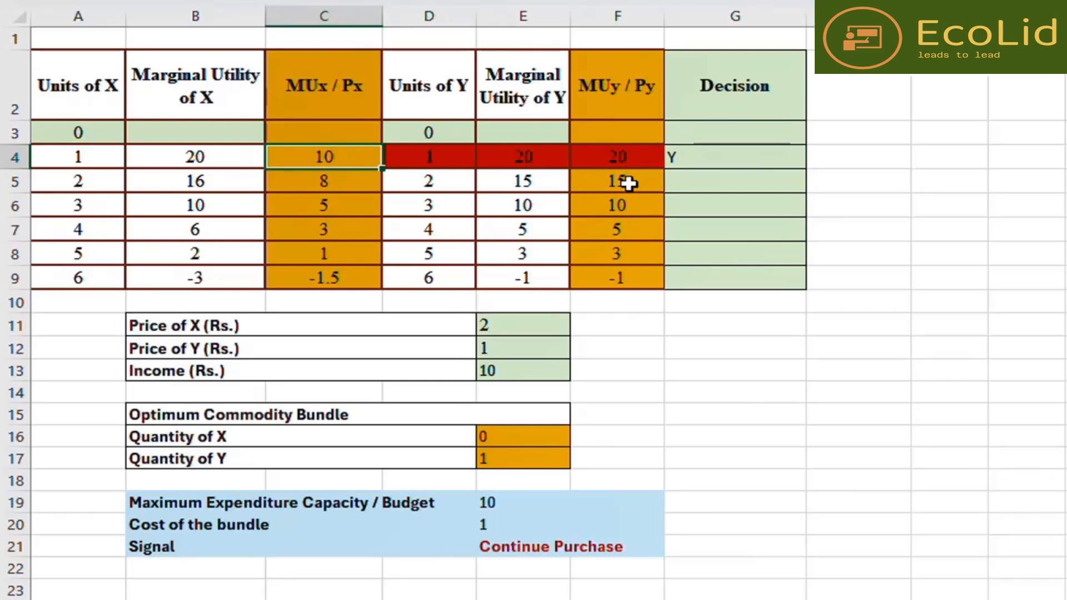
click(684, 180)
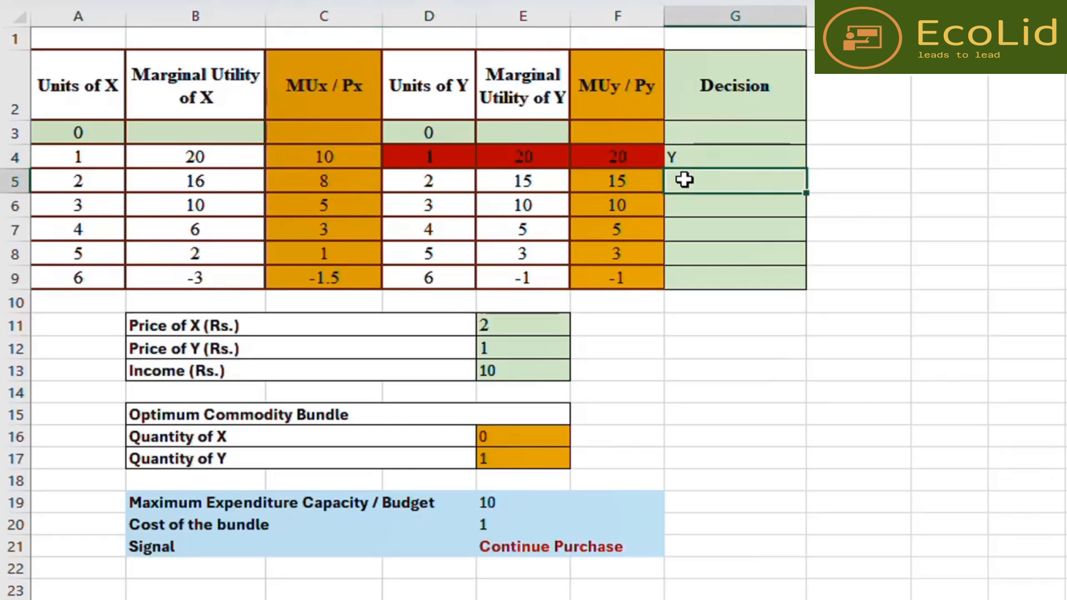
text(Y)
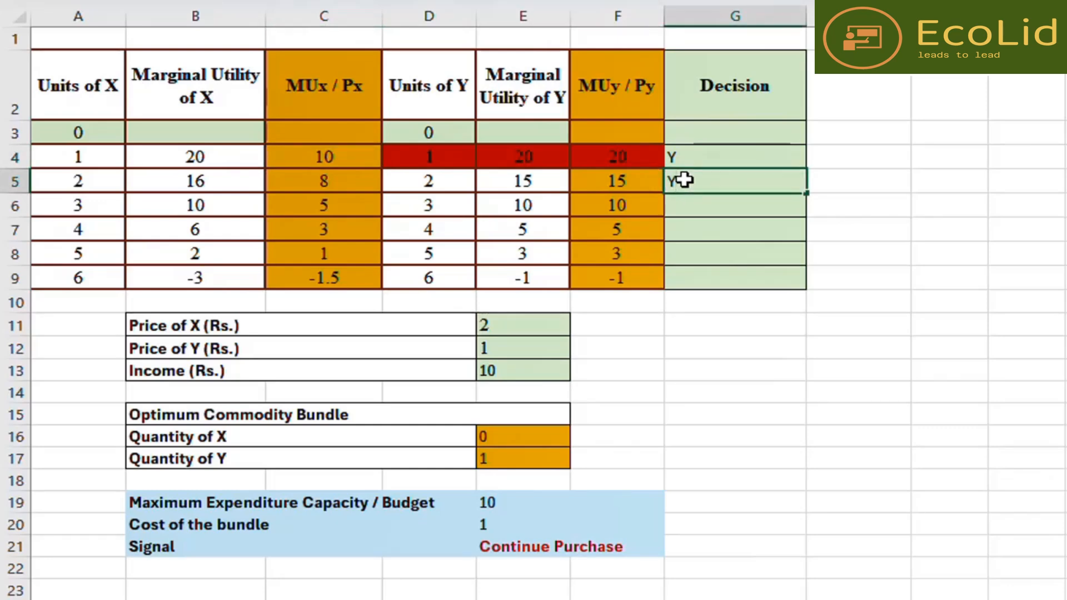
click(707, 430)
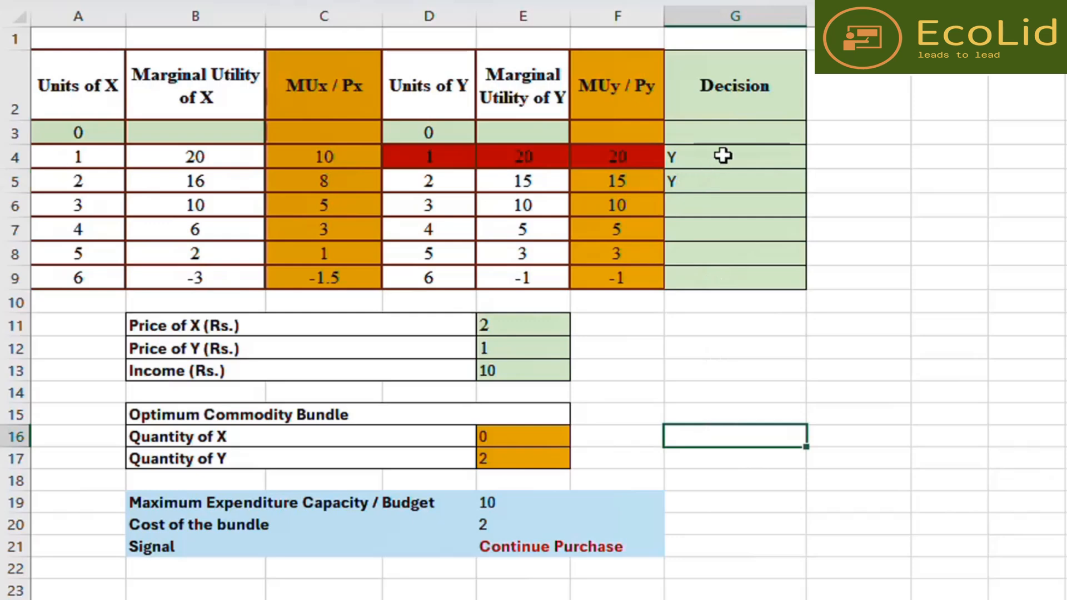
- Center-align all the Decision cells from the 1-unit row through the 6-unit row
drag(722, 156, 719, 269)
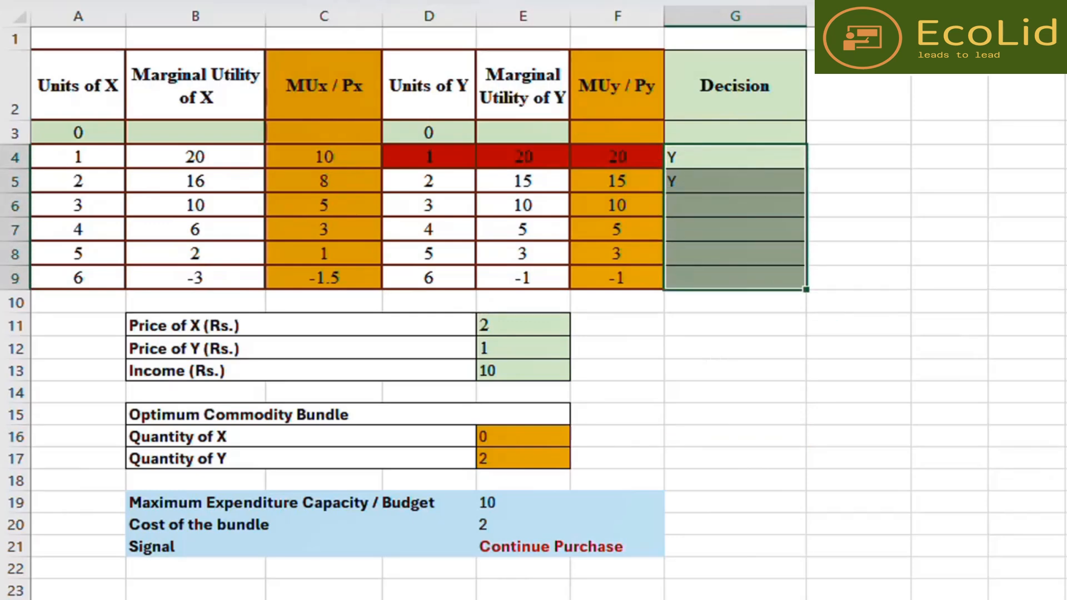
key(alt+h)
key(a)
key(c)
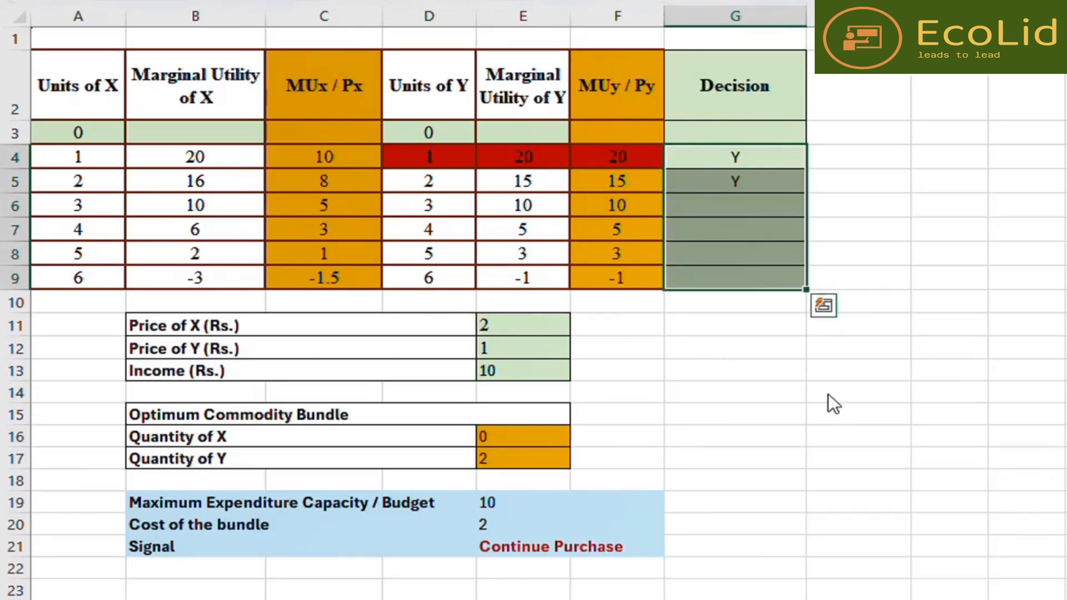
click(929, 233)
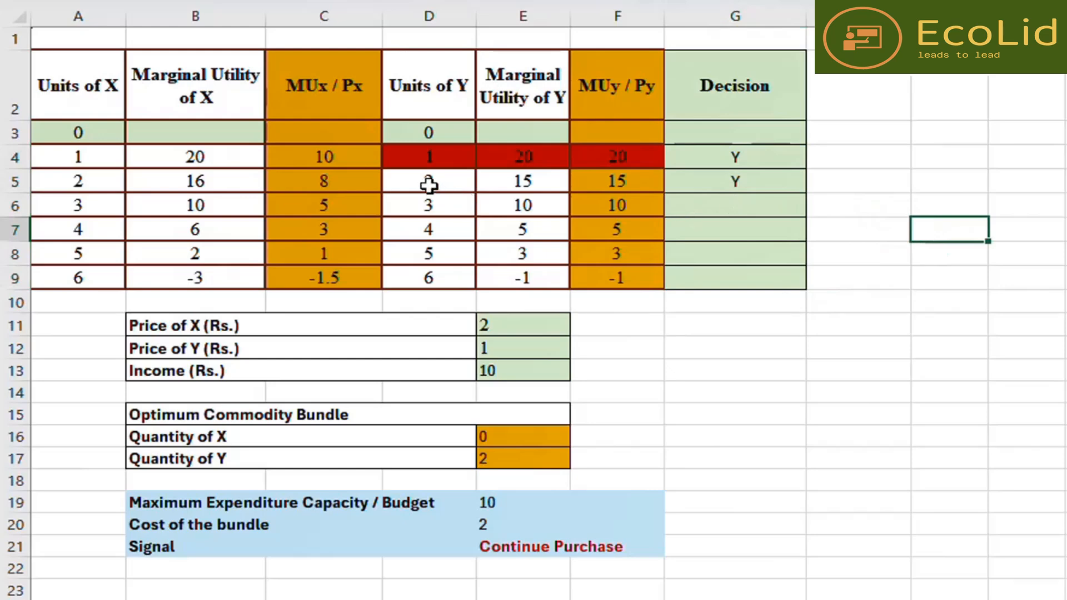
- Fill the 2-unit row of Y, from Units of Y through MUy / Py, with red
drag(422, 185, 617, 179)
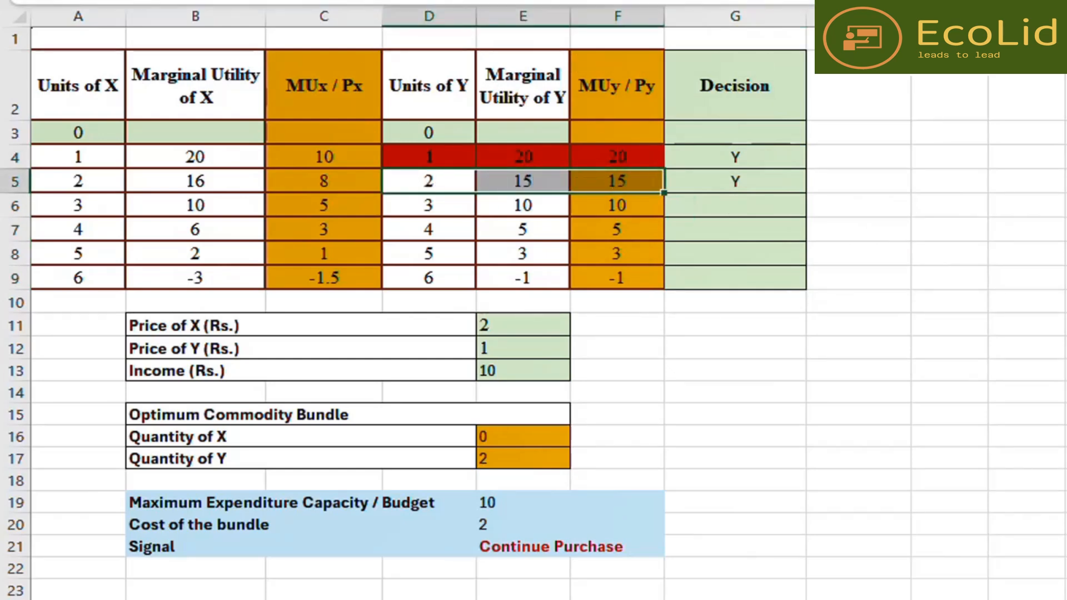
click(407, 1)
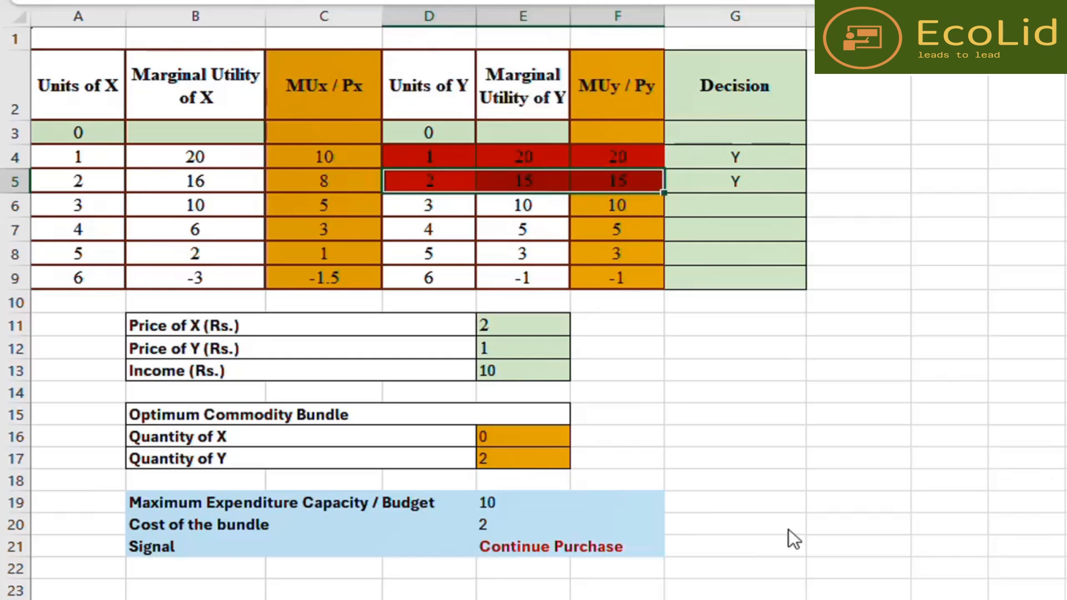
click(745, 411)
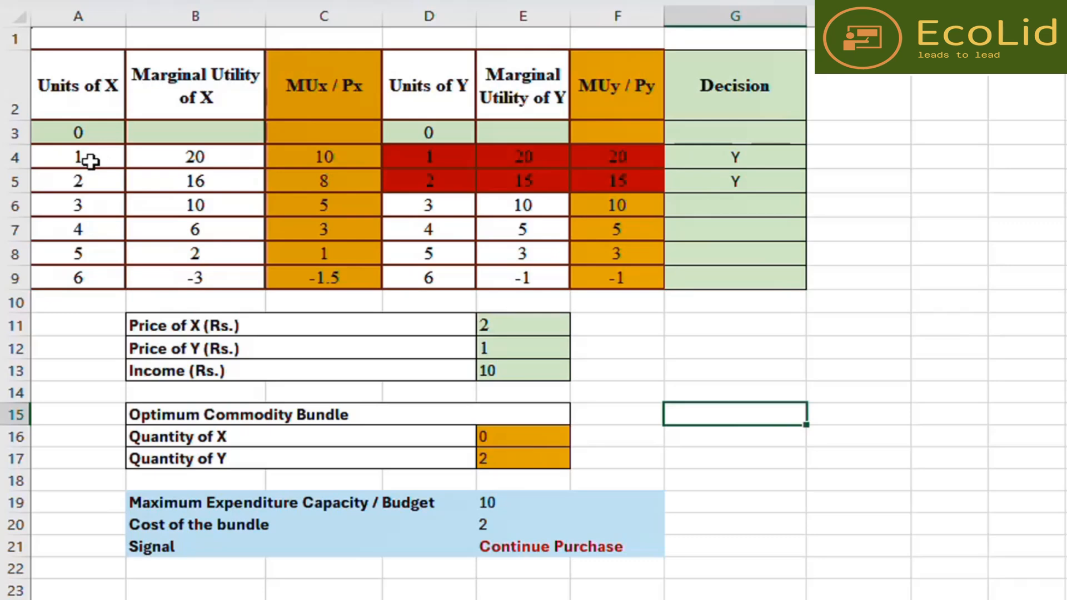
- Compare MUx / Px of 1 unit with the next Y value, then mark the third Decision cell with X
click(336, 157)
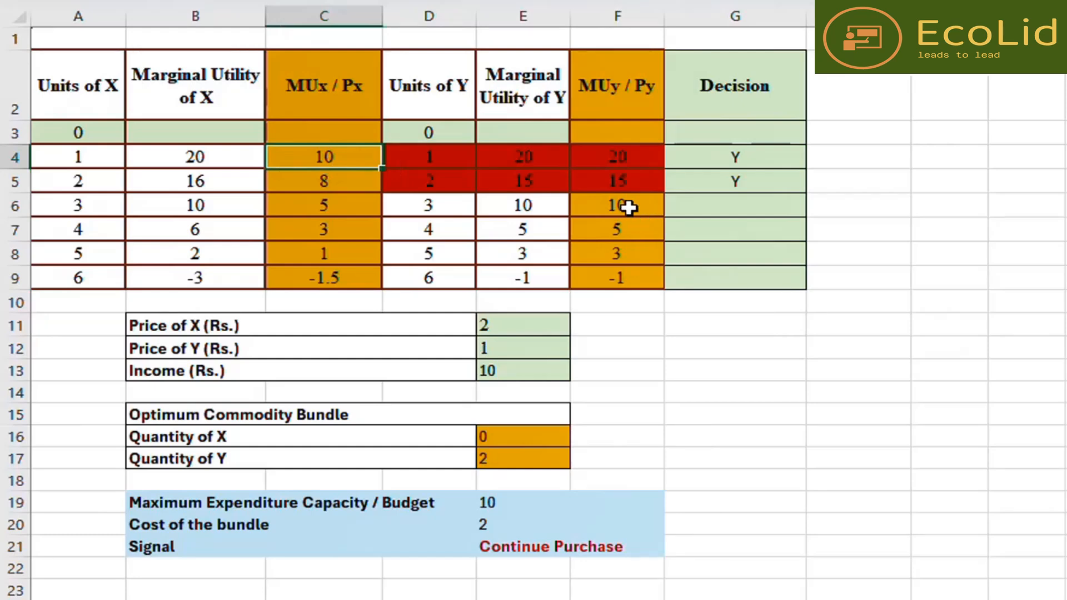
click(702, 205)
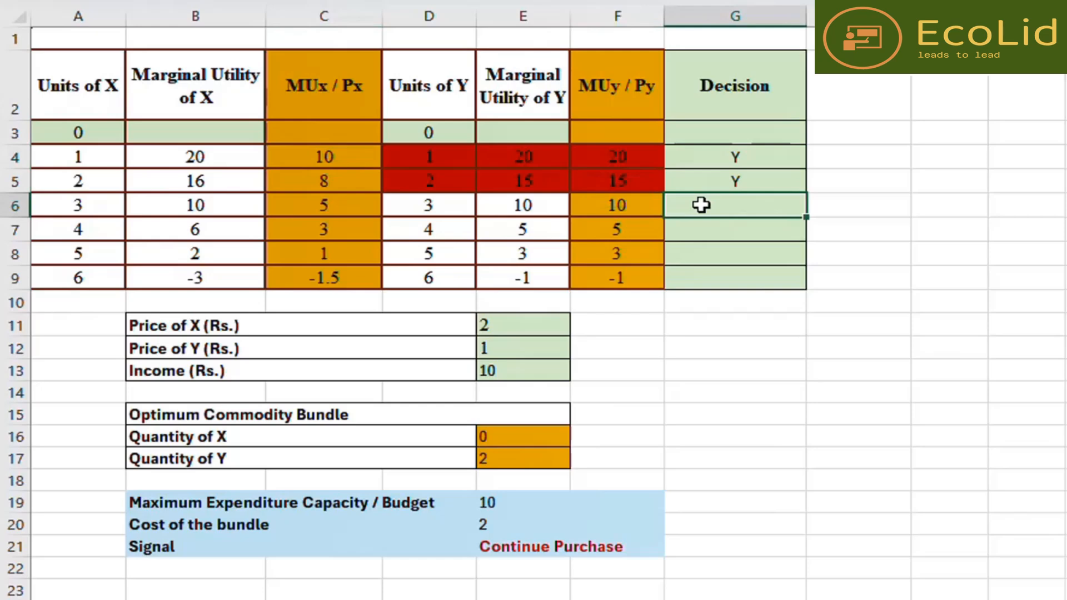
text(X)
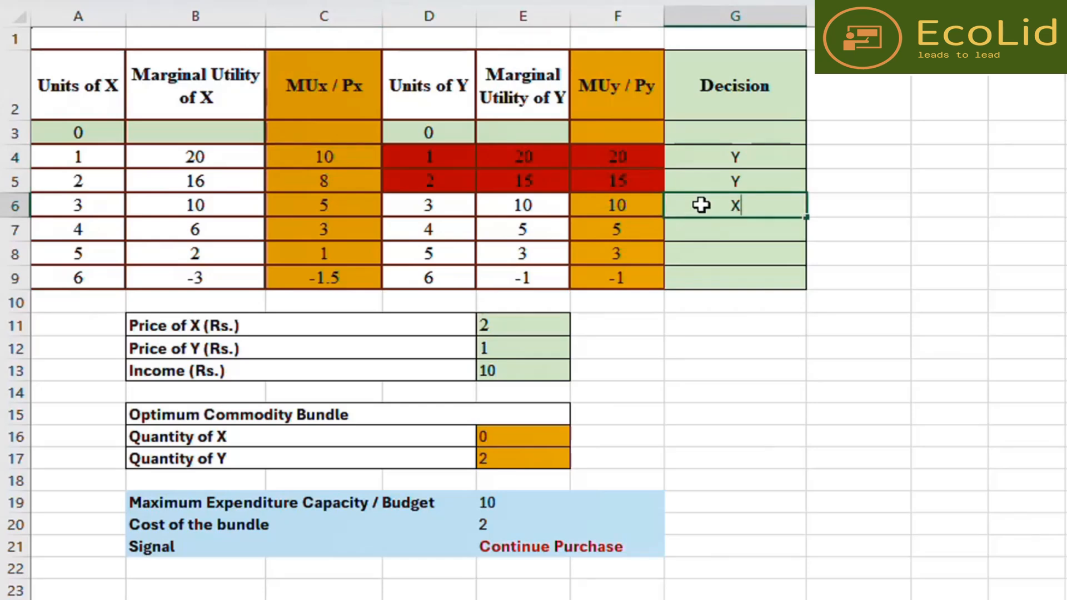
click(677, 409)
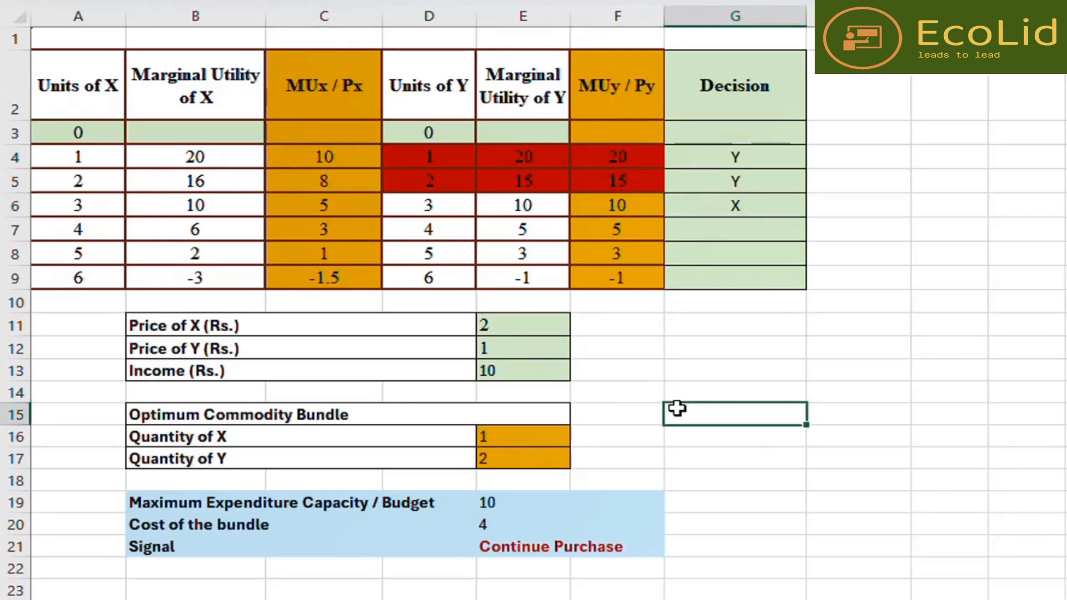
- Fill the 1-unit row of X, from Units of X through MUx / Px, with red
drag(78, 157, 333, 157)
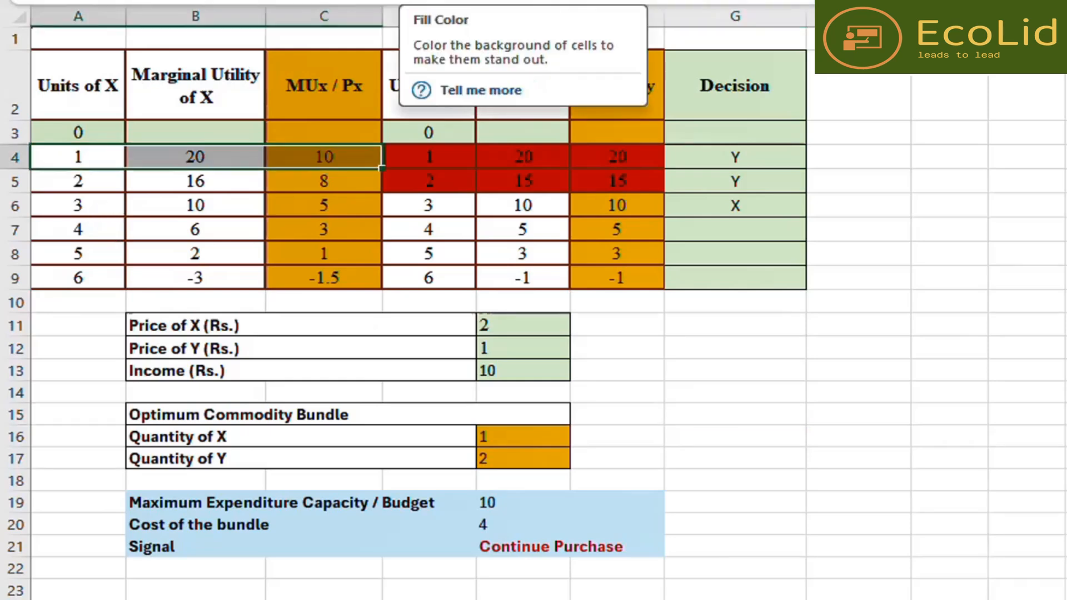
click(267, 2)
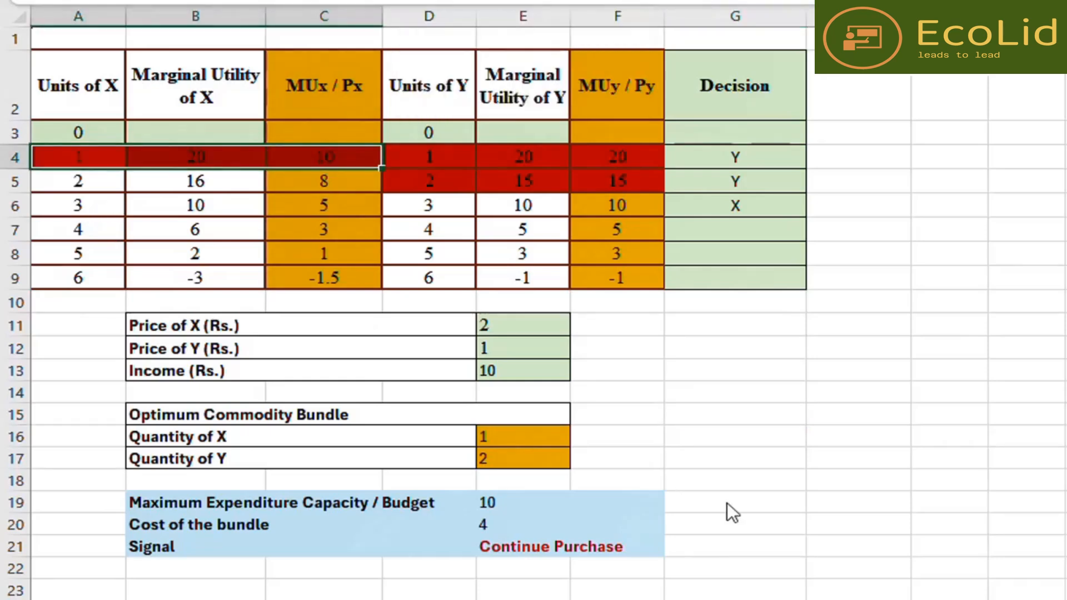
click(765, 422)
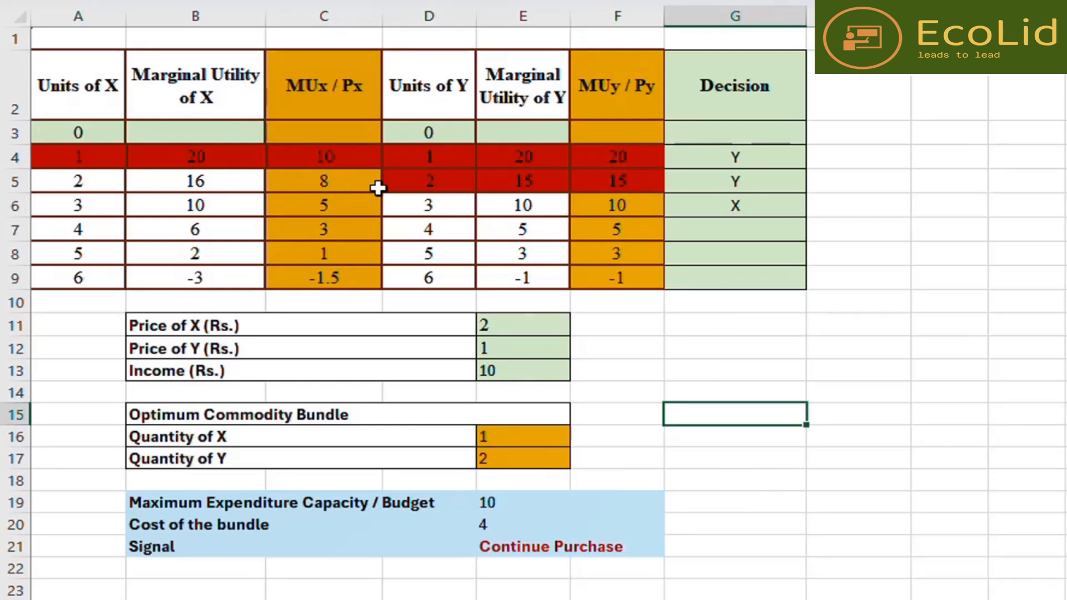
- Compare the remaining MUy / Py with MUx / Px, then mark the fourth Decision cell with Y
click(606, 208)
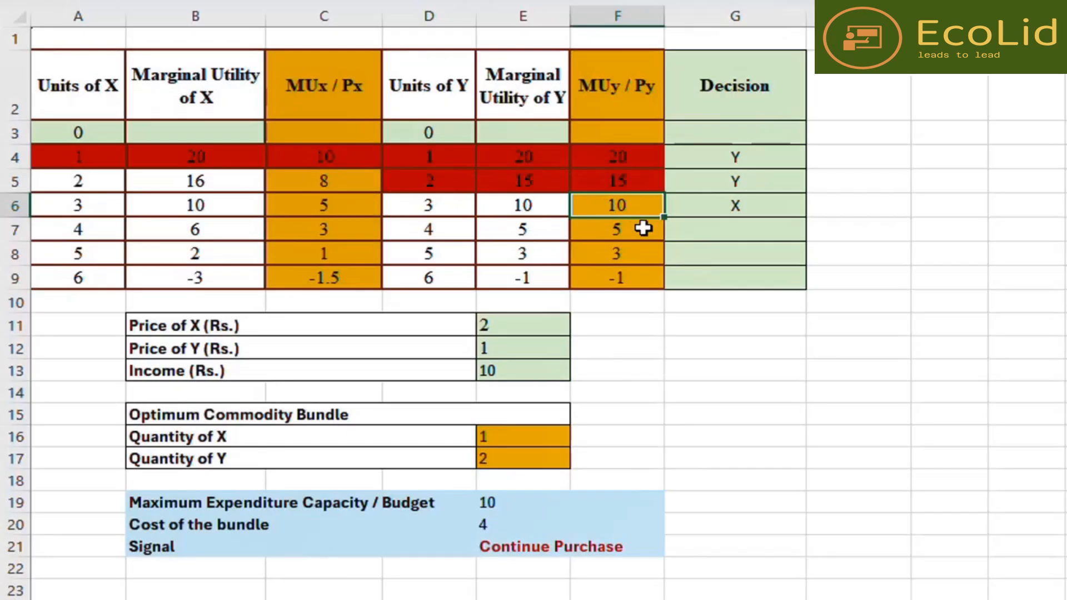
click(743, 229)
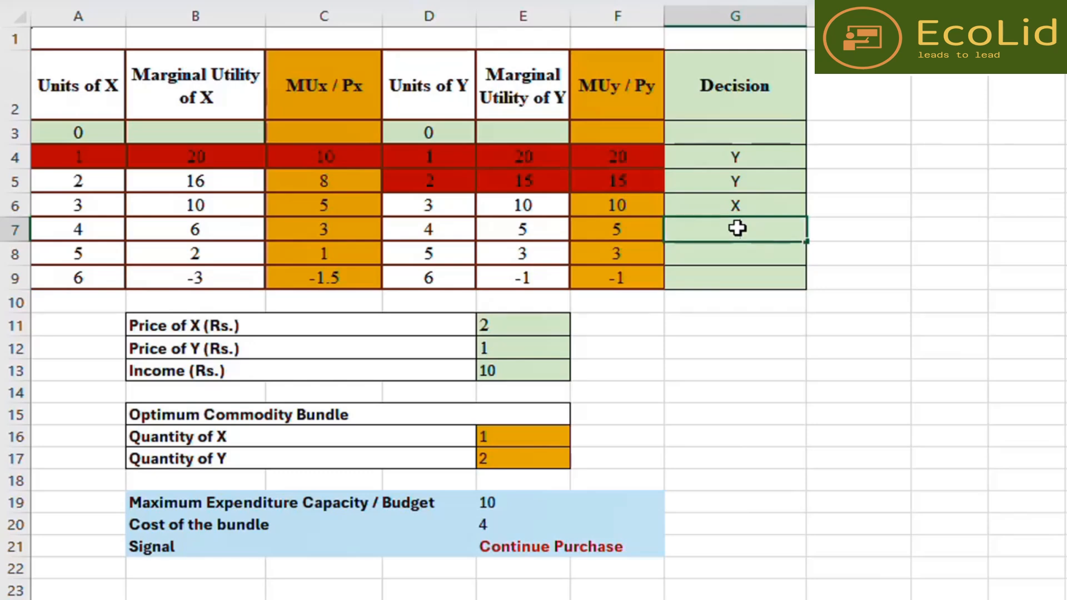
text(Y)
click(705, 371)
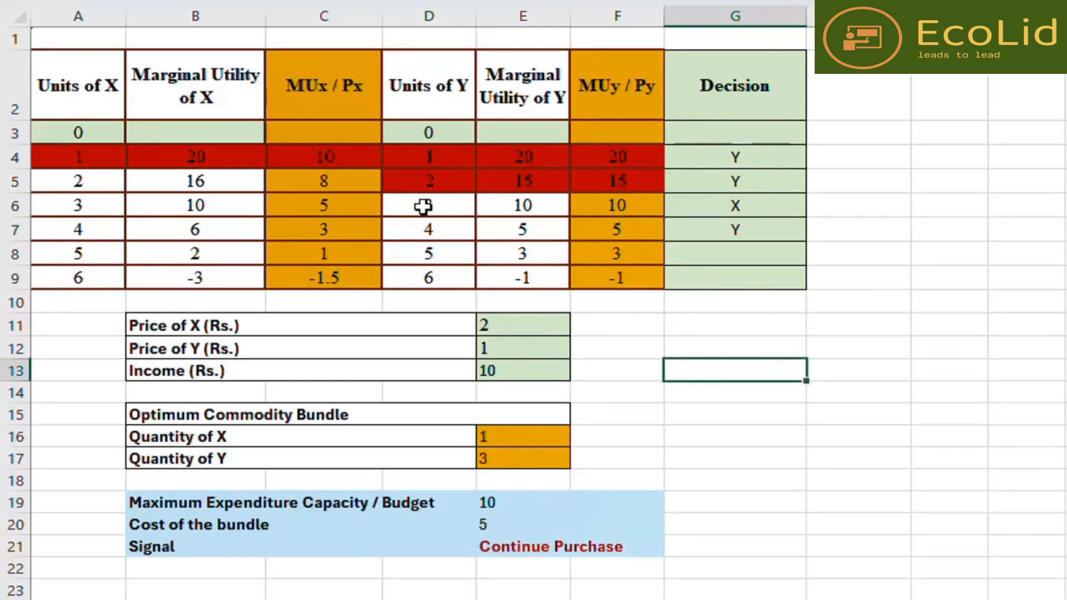
- Fill the 3-unit row of Y, from Units of Y through MUy / Py, with red
drag(424, 205, 610, 202)
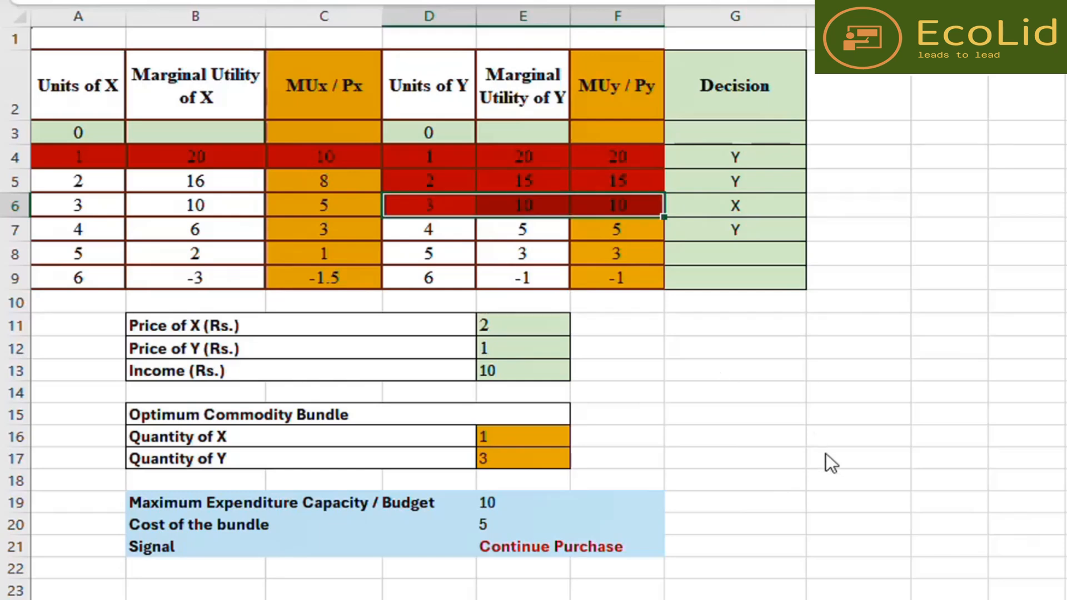
click(708, 390)
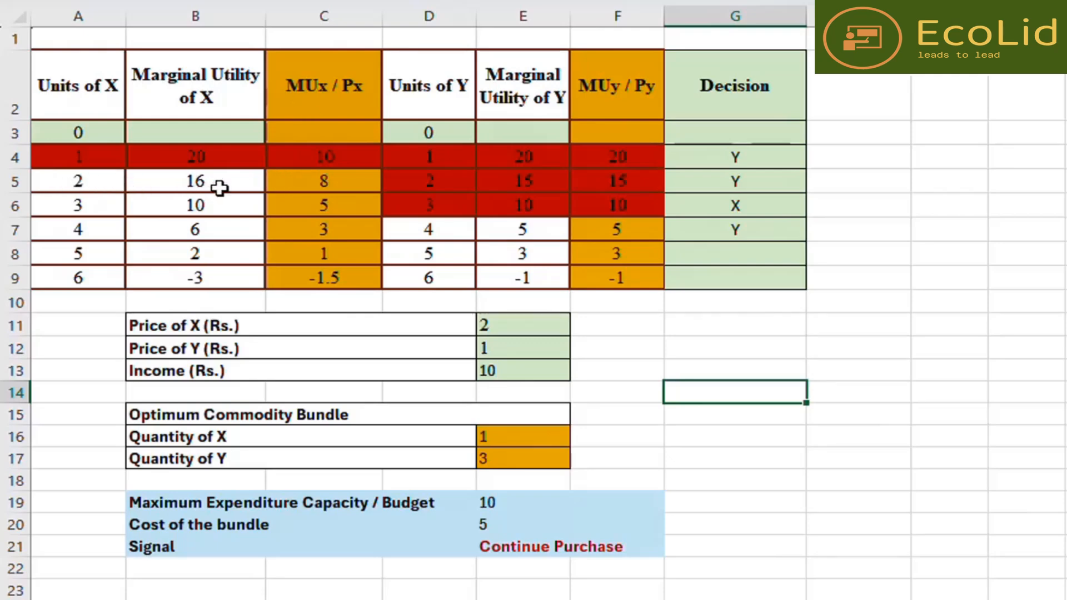
- Compare the 4-unit row of Y with the 2-unit row of X, then mark the fifth Decision cell with X
click(412, 229)
drag(476, 230, 579, 235)
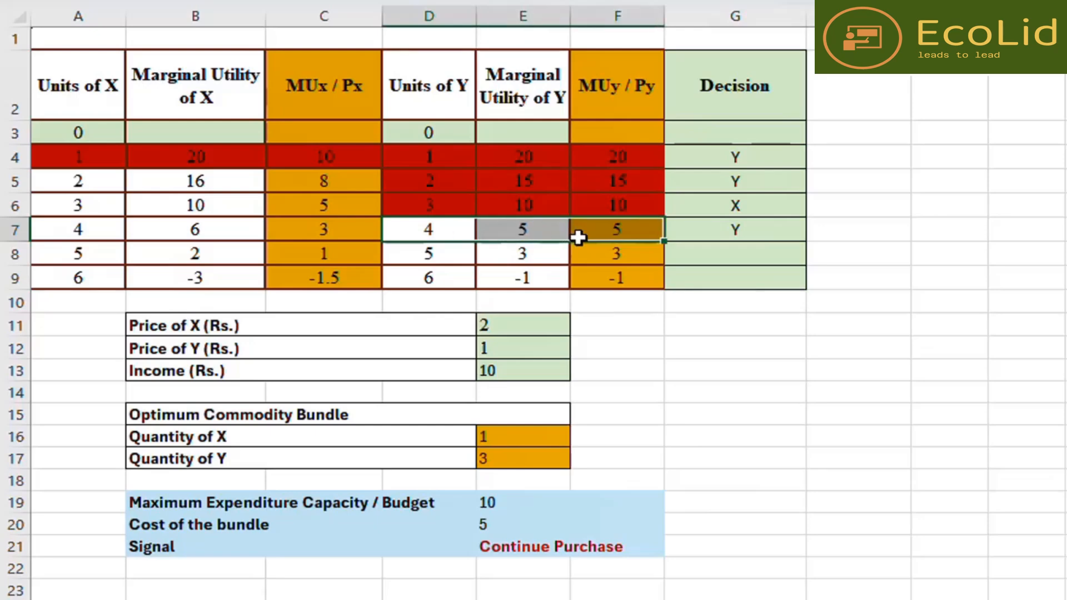
click(338, 180)
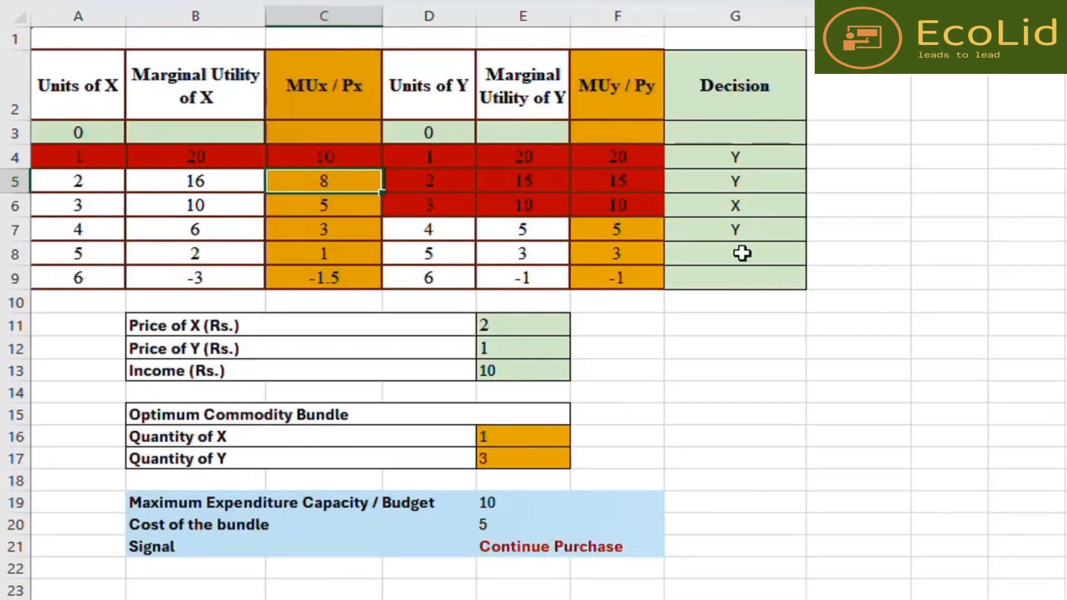
click(738, 255)
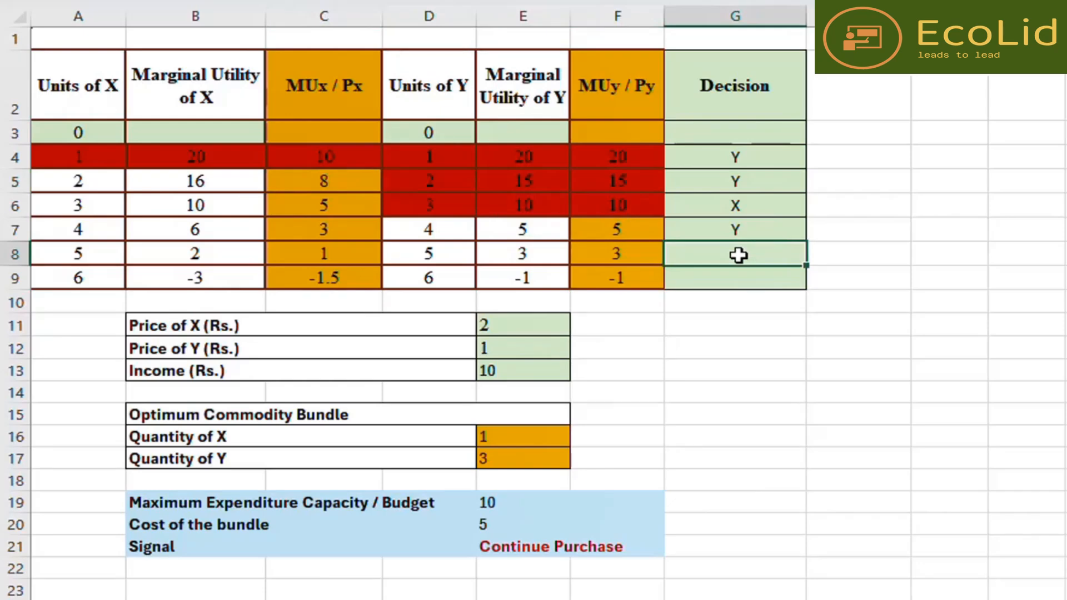
text(X)
click(726, 422)
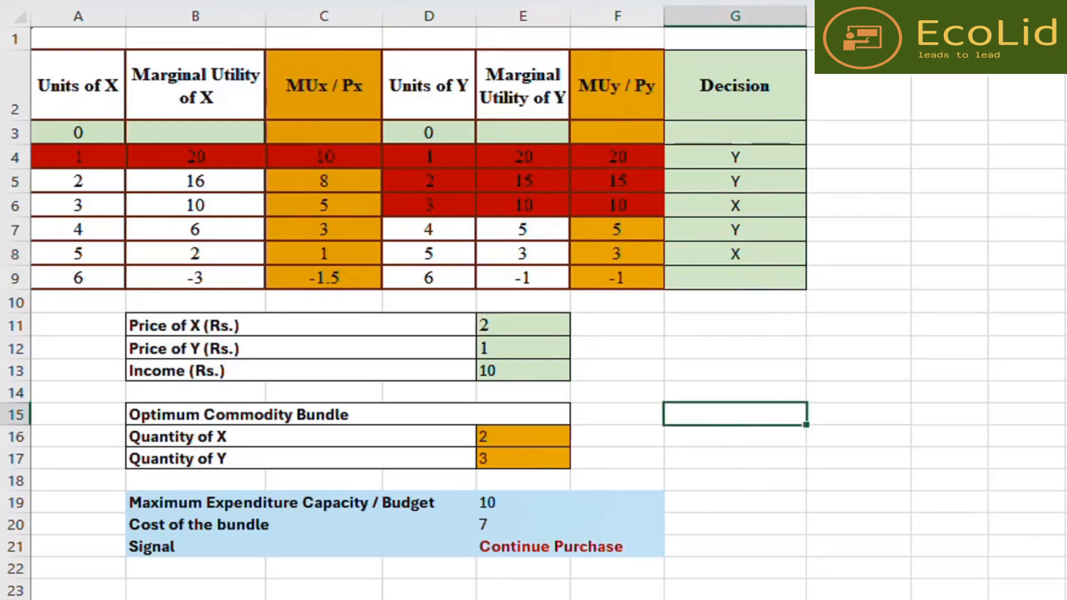
- Fill the 2-unit row of X, from Units of X through MUx / Px, with red
drag(74, 180, 312, 174)
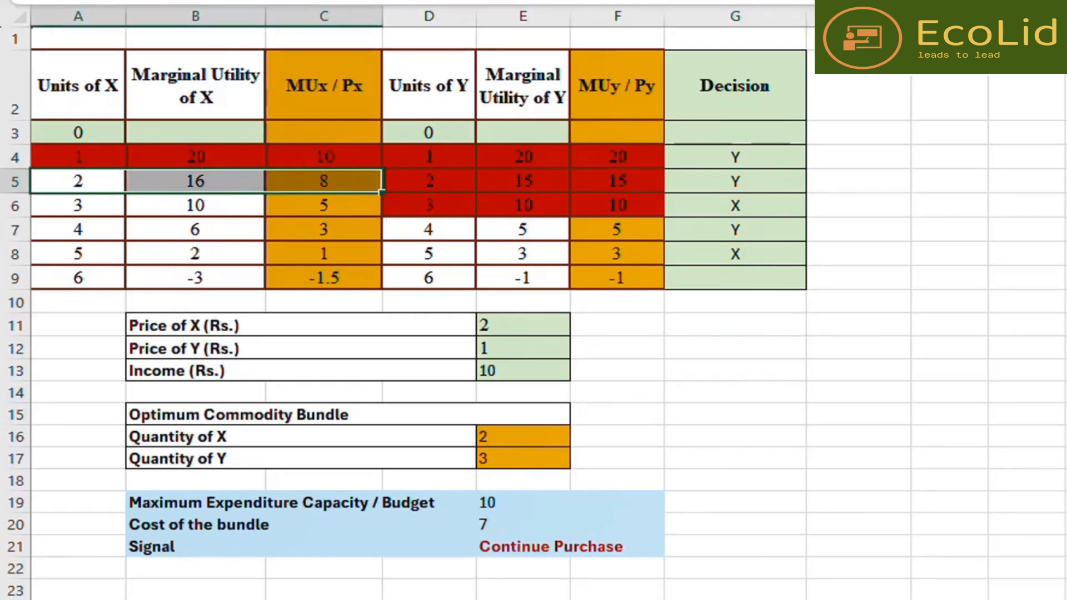
click(273, 1)
click(780, 379)
click(781, 376)
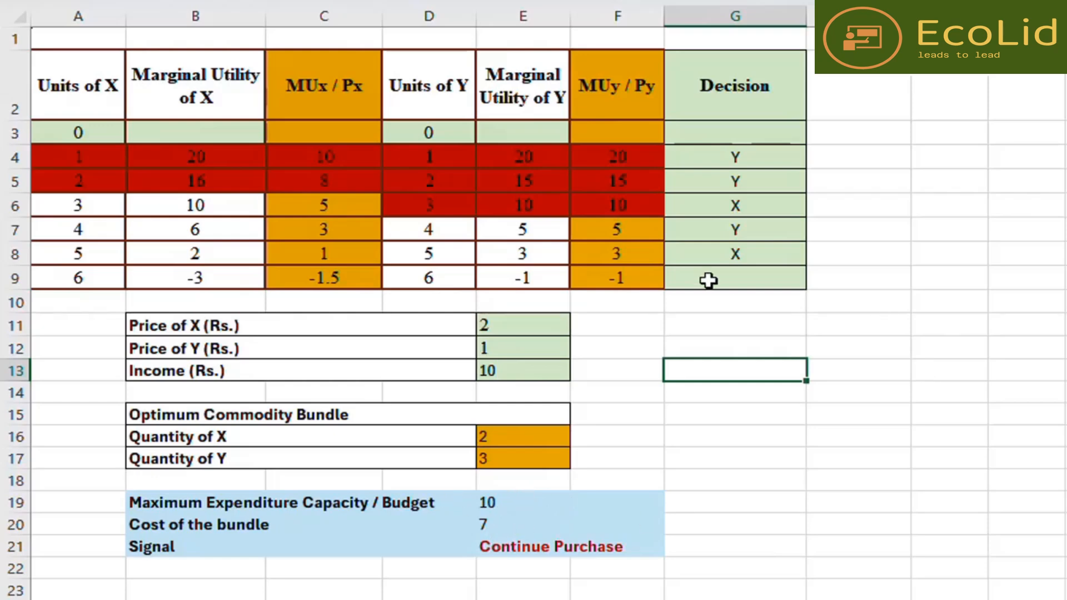
- Compare the 3-unit row of X with the 4-unit row of Y, then mark the sixth Decision cell with X
click(853, 396)
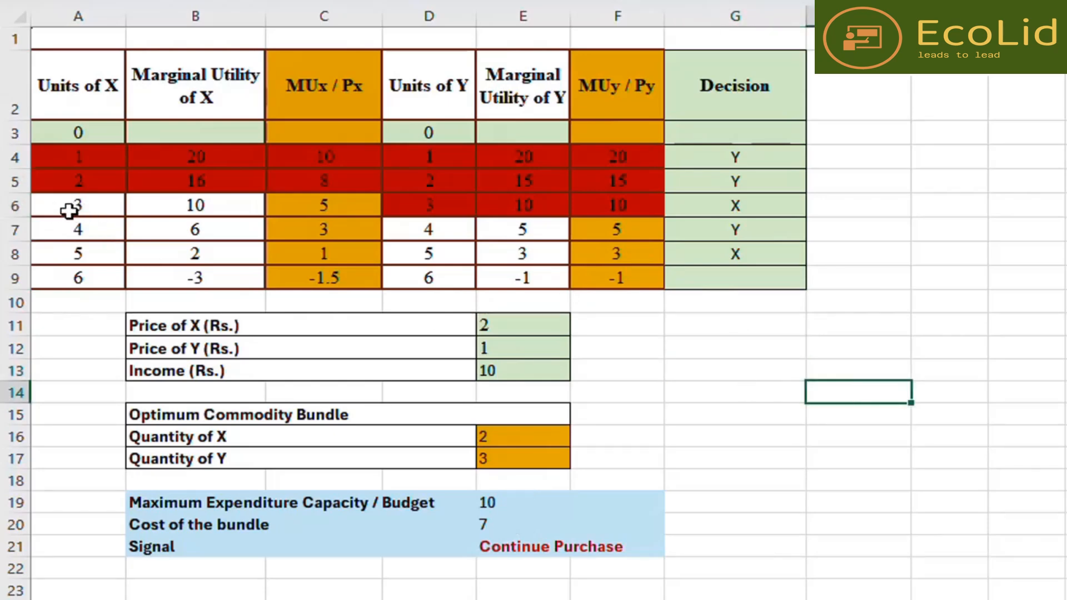
drag(58, 210, 298, 205)
drag(441, 231, 608, 232)
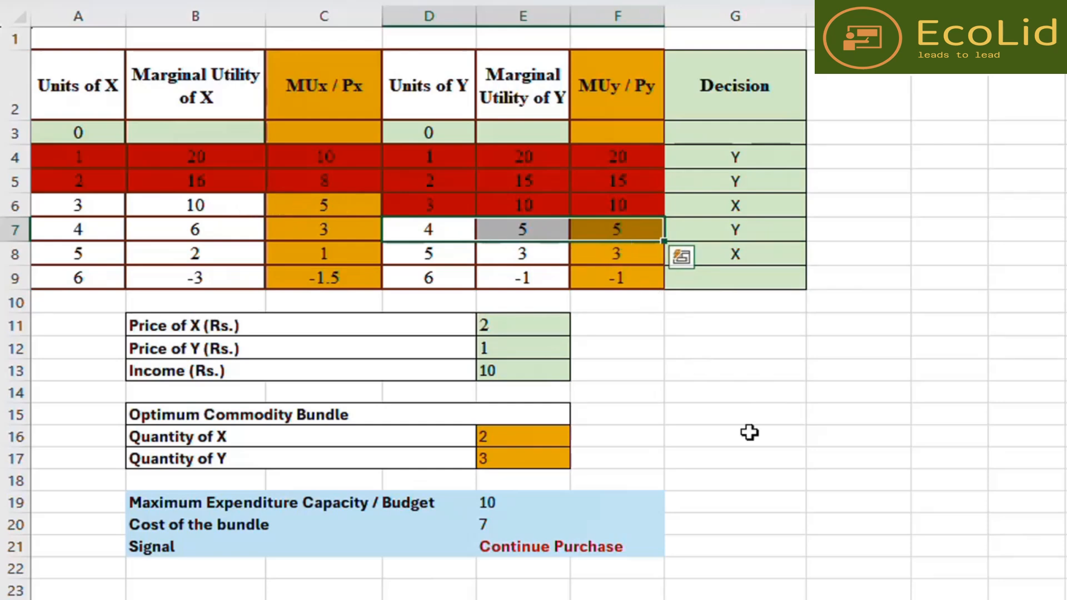
click(750, 432)
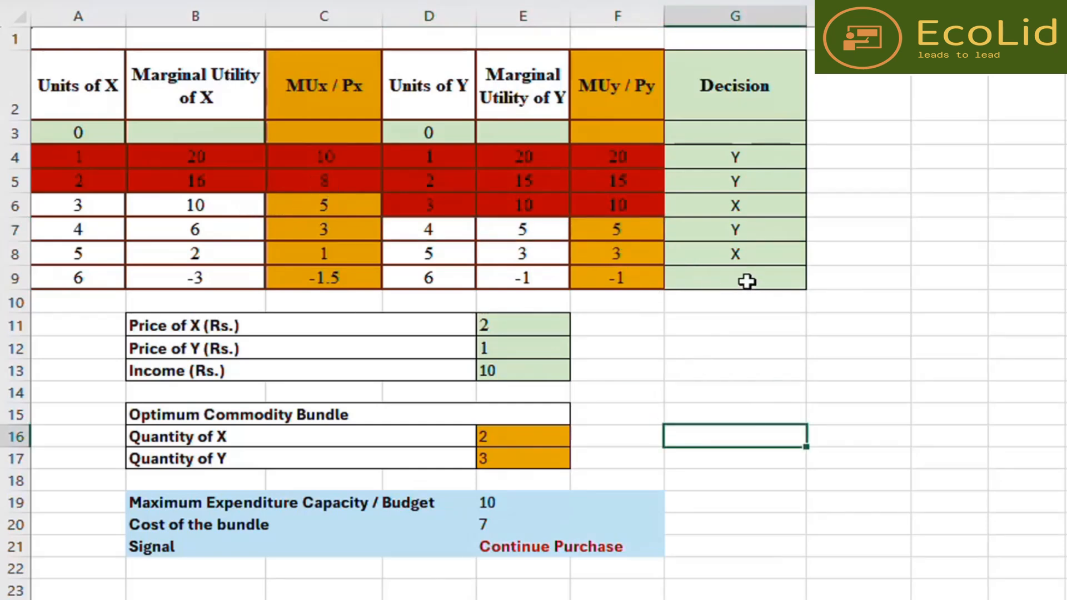
click(735, 278)
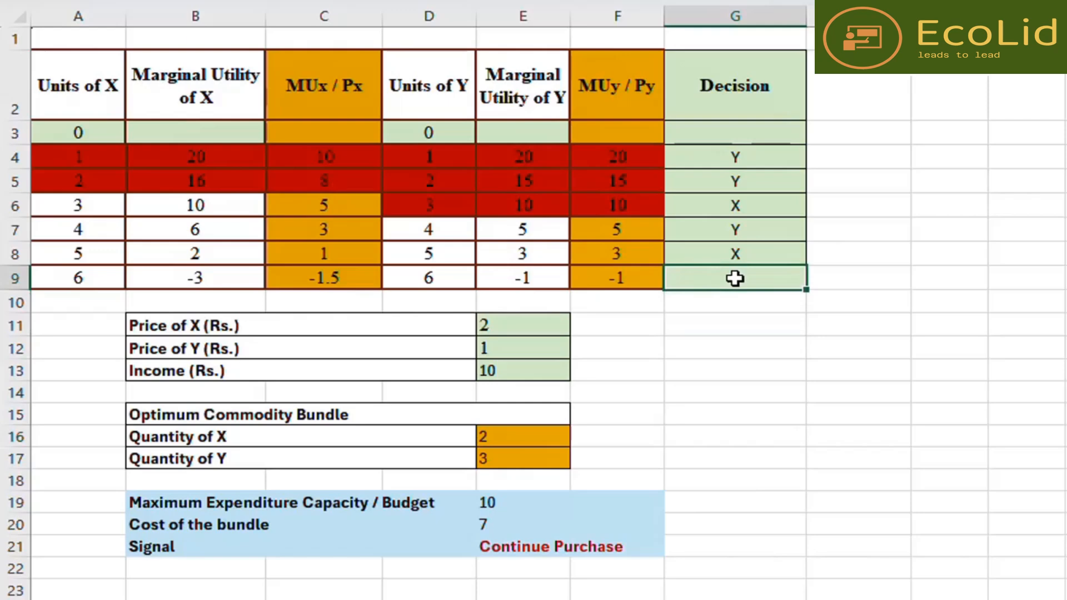
double_click(735, 278)
text(X)
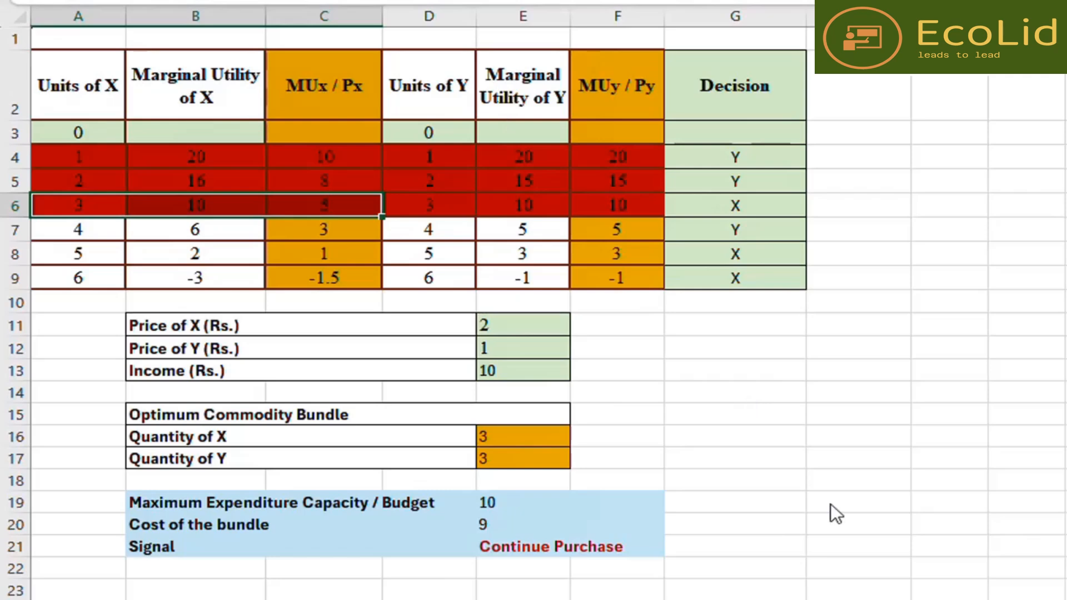
- Mark the seventh Decision cell, below the existing entries, with Y
click(785, 411)
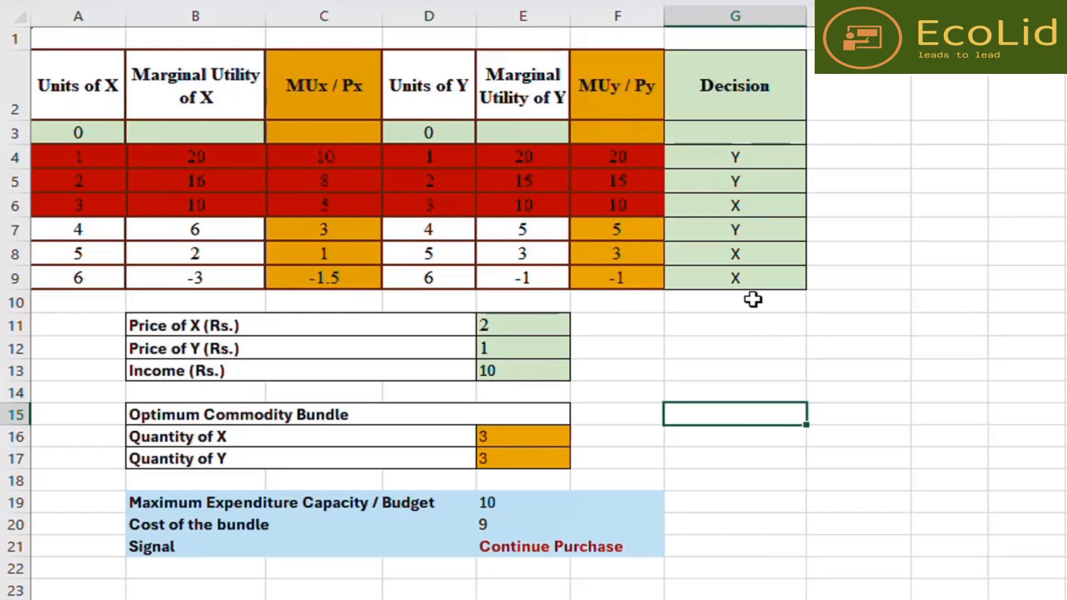
click(738, 302)
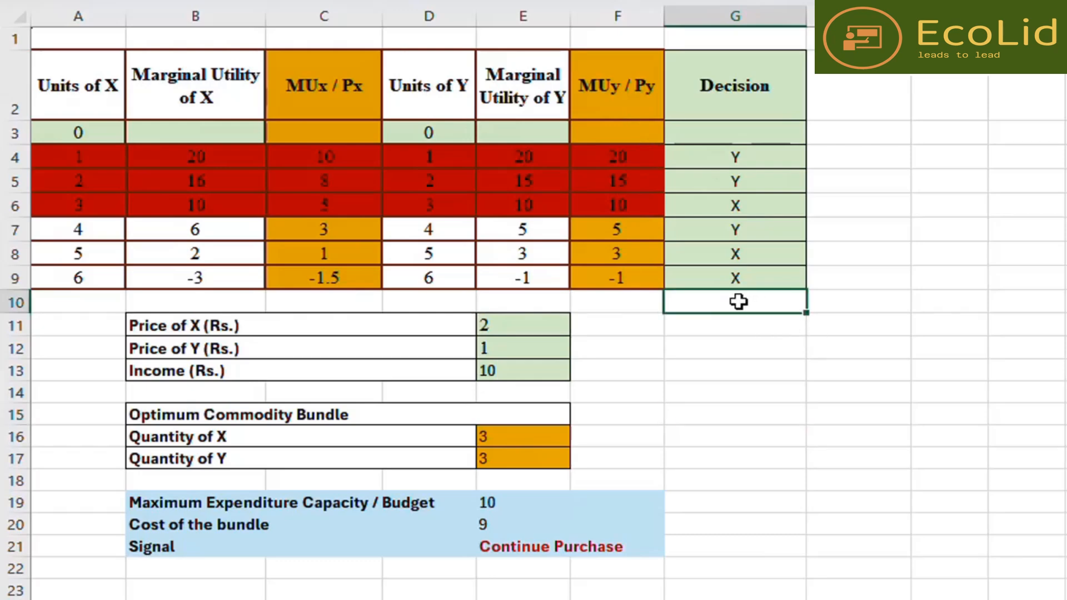
text(Y)
click(810, 495)
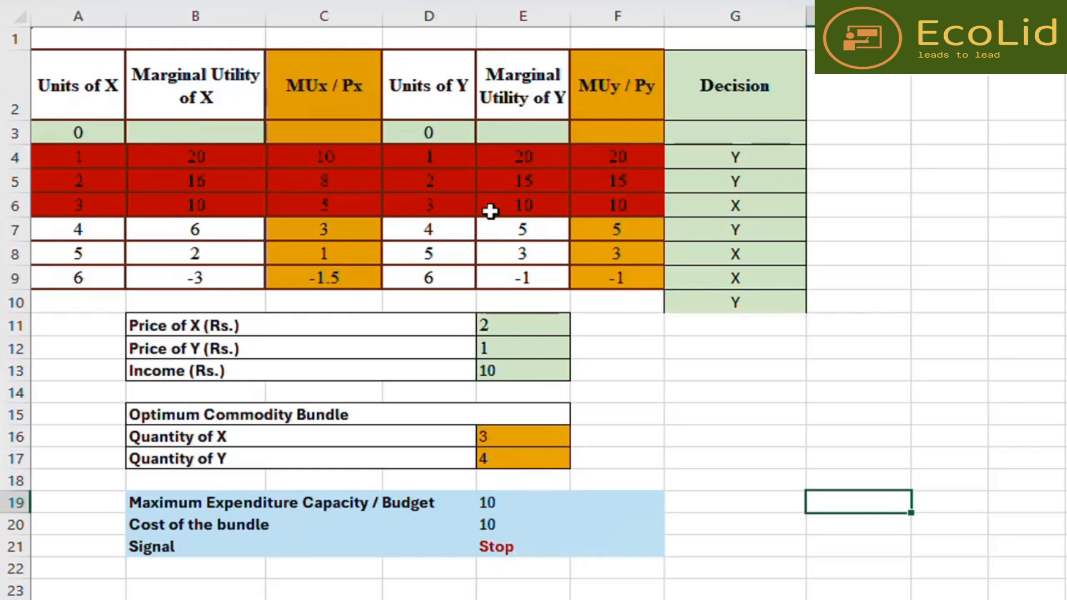
- Fill the 4-unit row of Y, from Units of Y through MUy / Py, with red
drag(426, 228, 656, 222)
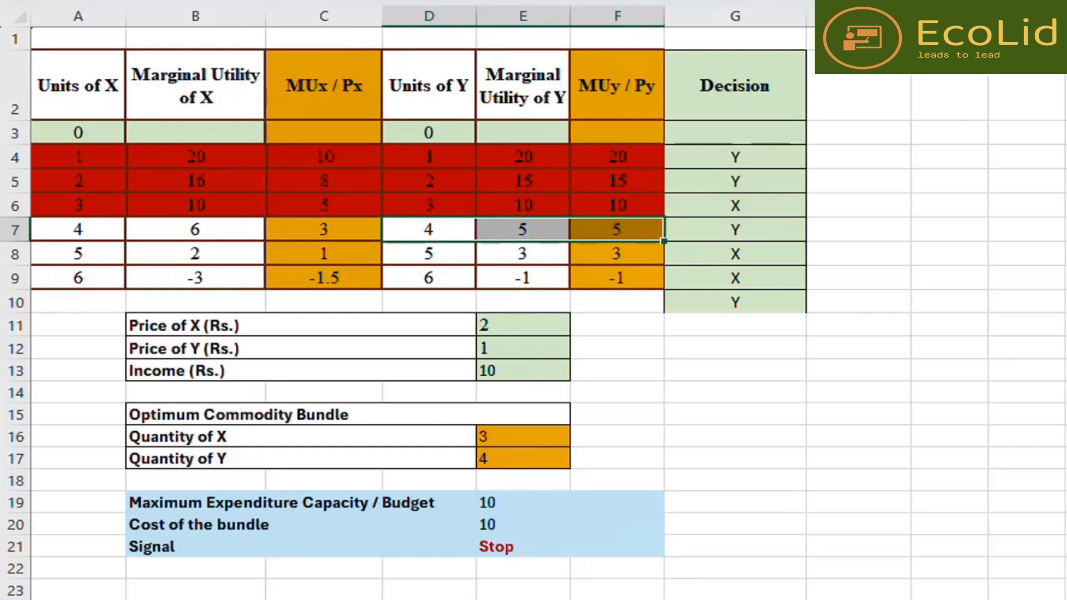
key(F4)
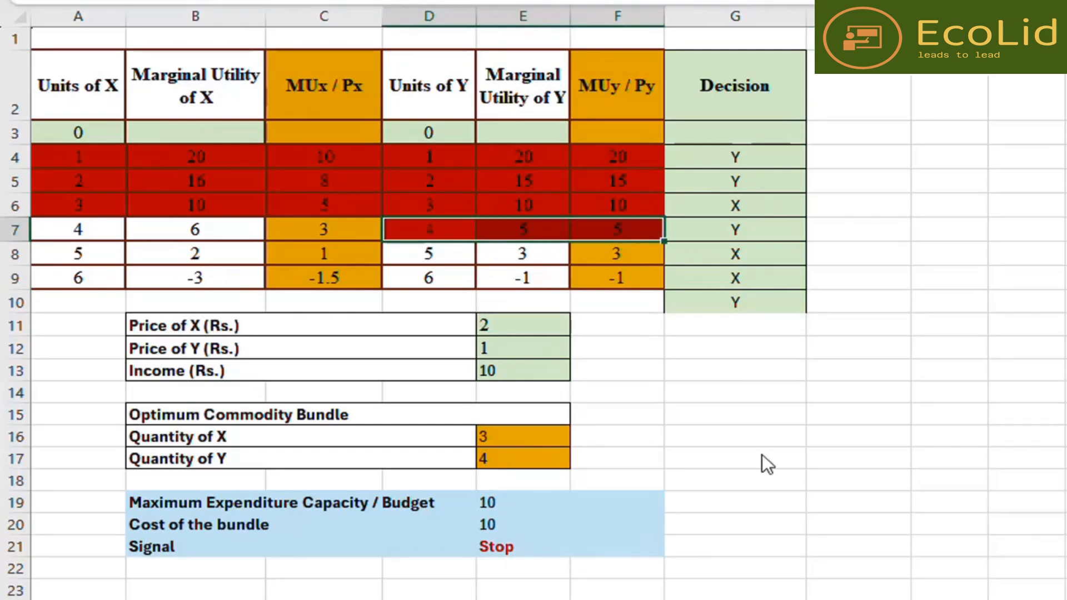
click(841, 430)
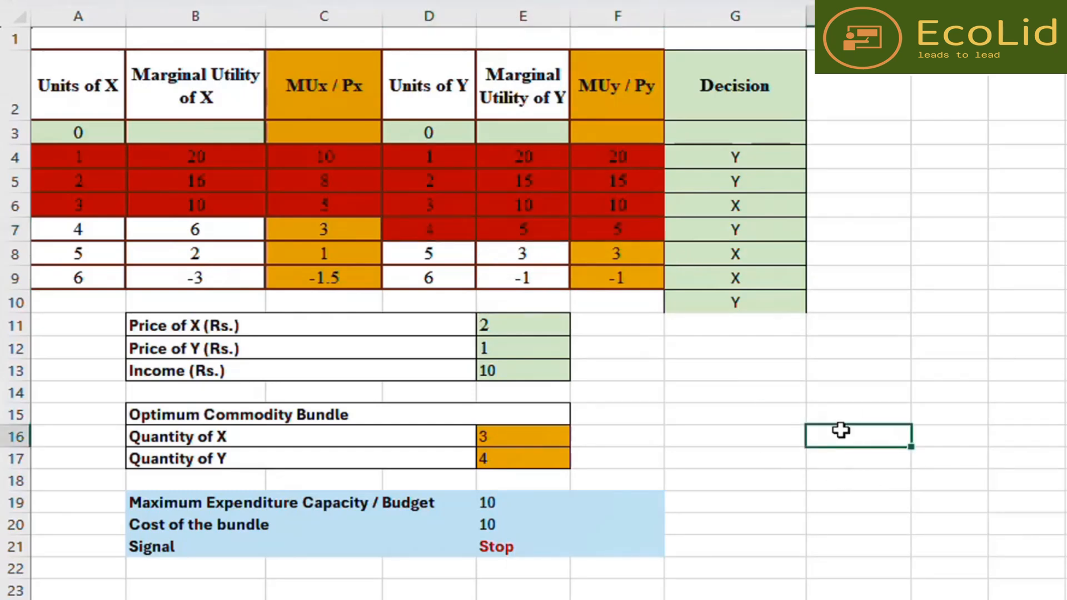